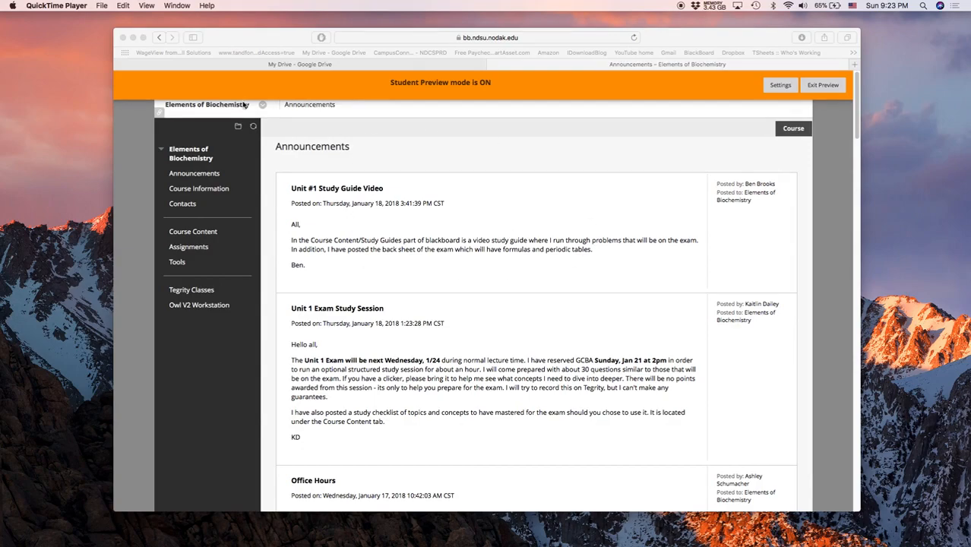
- Open PyMOL 3D Printing Files from the Pymol folder in Course Content's General Resources and dismiss the wrl2stl.zip save prompt
{"action": "left_click", "coordinate": [193, 233]}
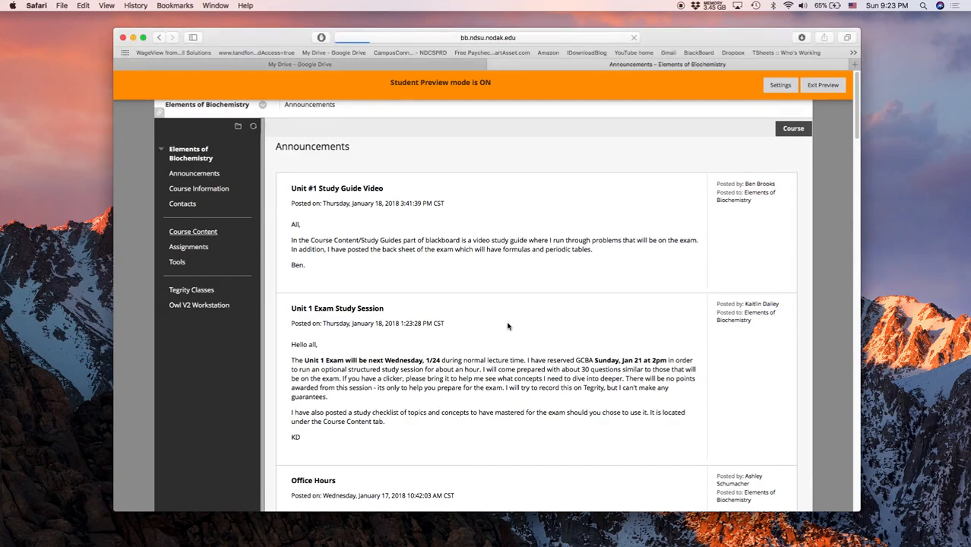
{"action": "scroll", "coordinate": [459, 308], "scroll_direction": "down", "scroll_amount": 5}
{"action": "left_click", "coordinate": [380, 414]}
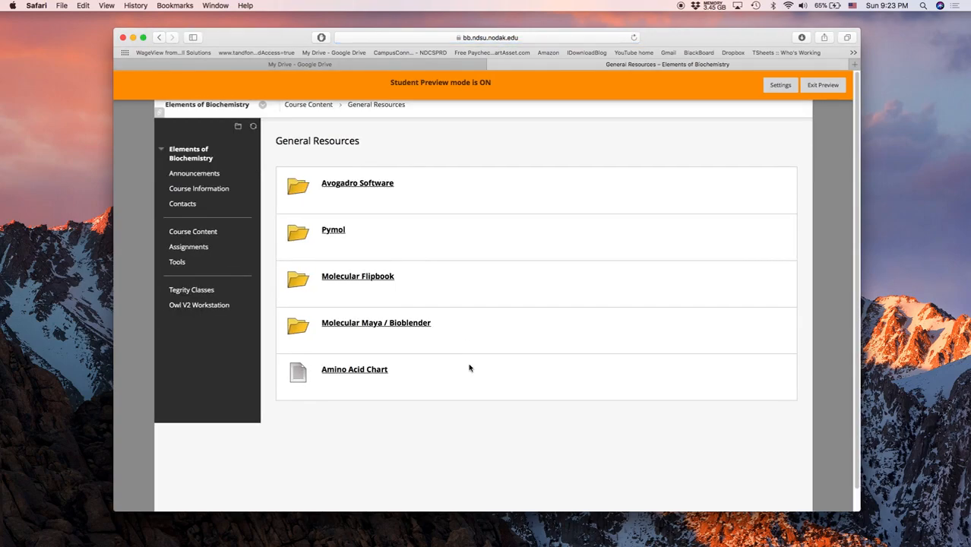
{"action": "left_click", "coordinate": [339, 231]}
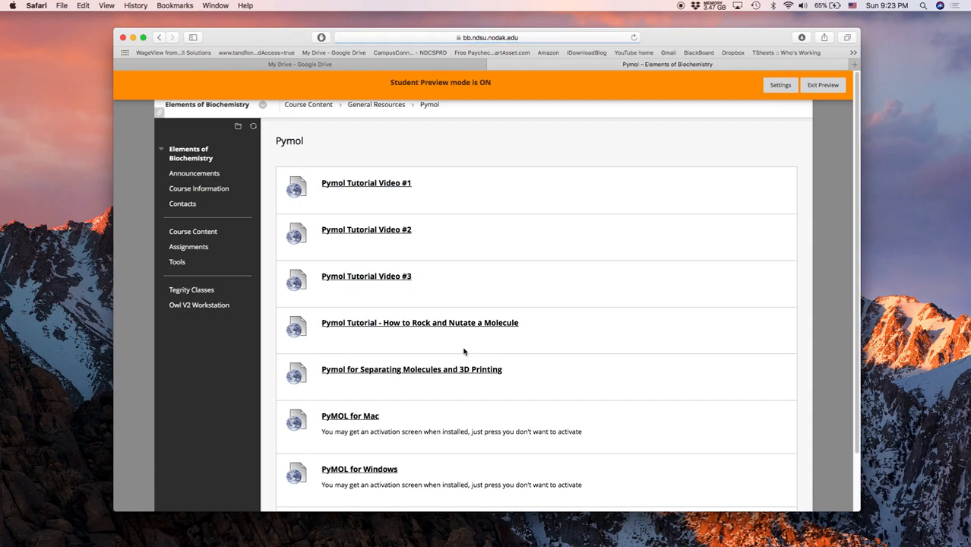
{"action": "scroll", "coordinate": [463, 351], "scroll_direction": "down", "scroll_amount": 2}
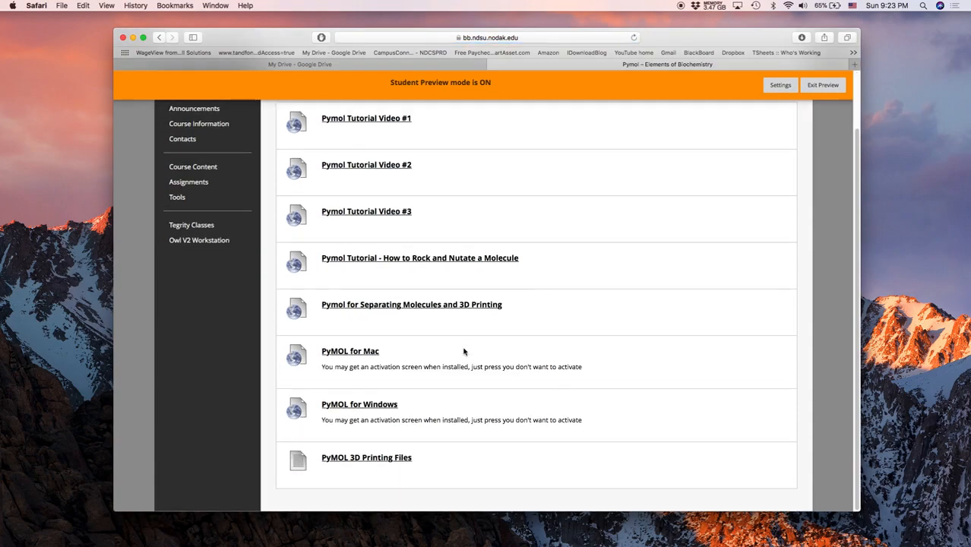
{"action": "left_click", "coordinate": [380, 463]}
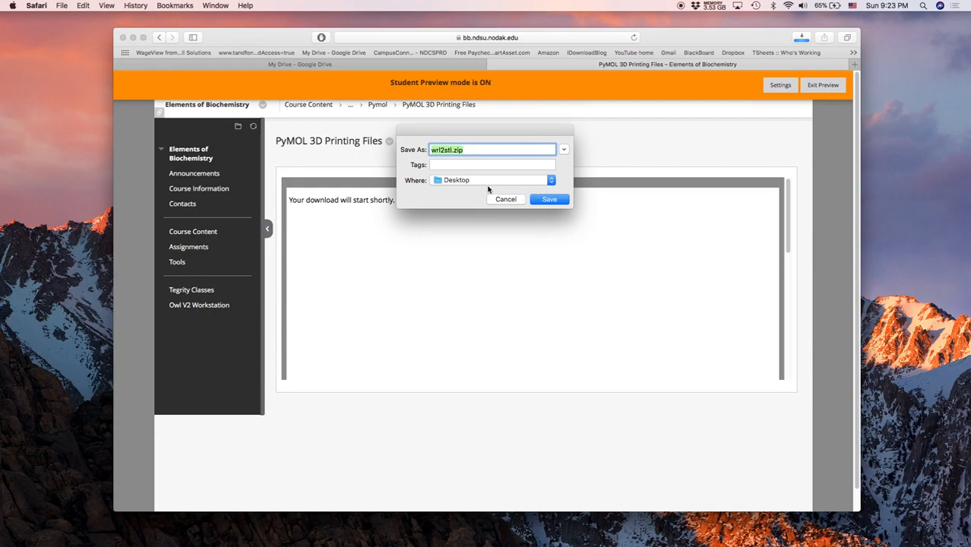
{"action": "left_click", "coordinate": [510, 201]}
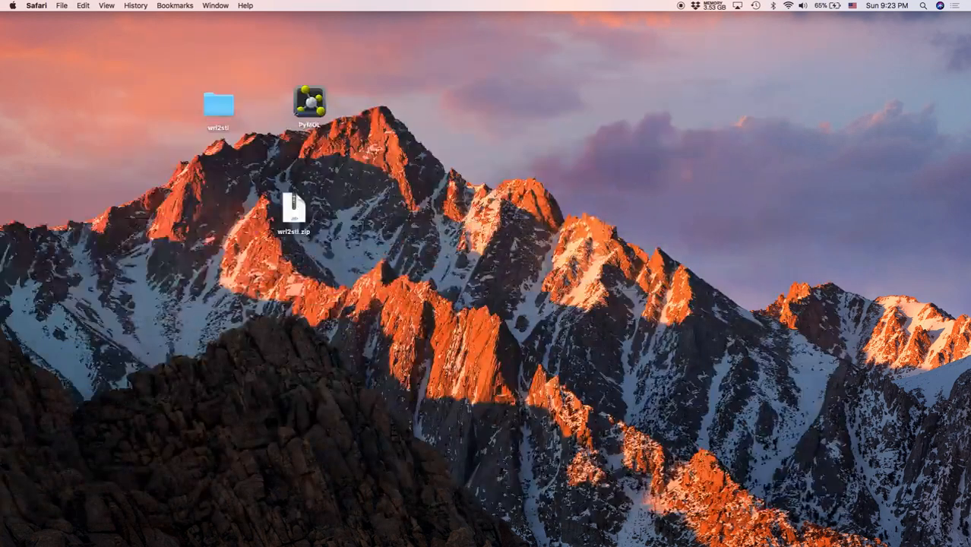
- Move wrl2stl.zip aside on the desktop, switch to PyMOL, and reposition and enlarge its window
{"action": "left_click_drag", "start_coordinate": [292, 215], "coordinate": [587, 120]}
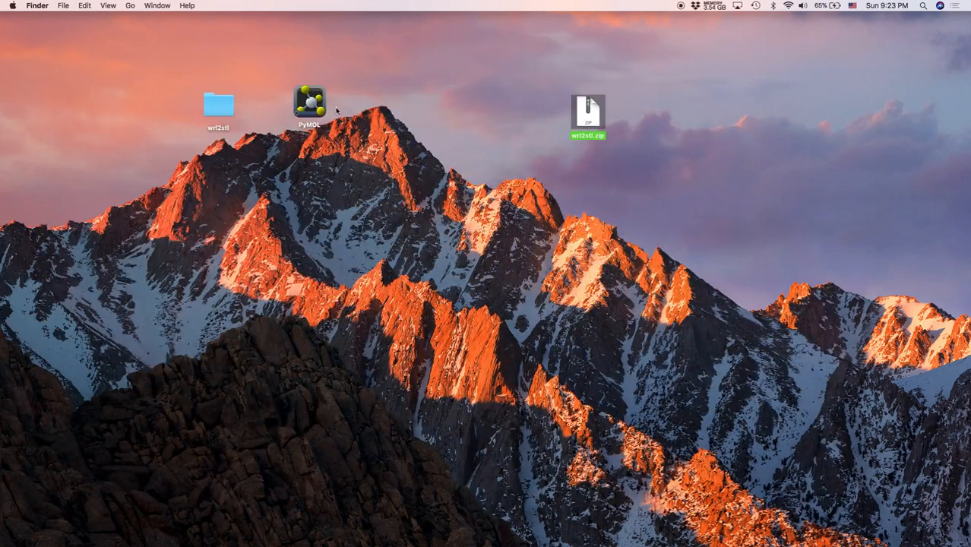
{"action": "double_click", "coordinate": [317, 101]}
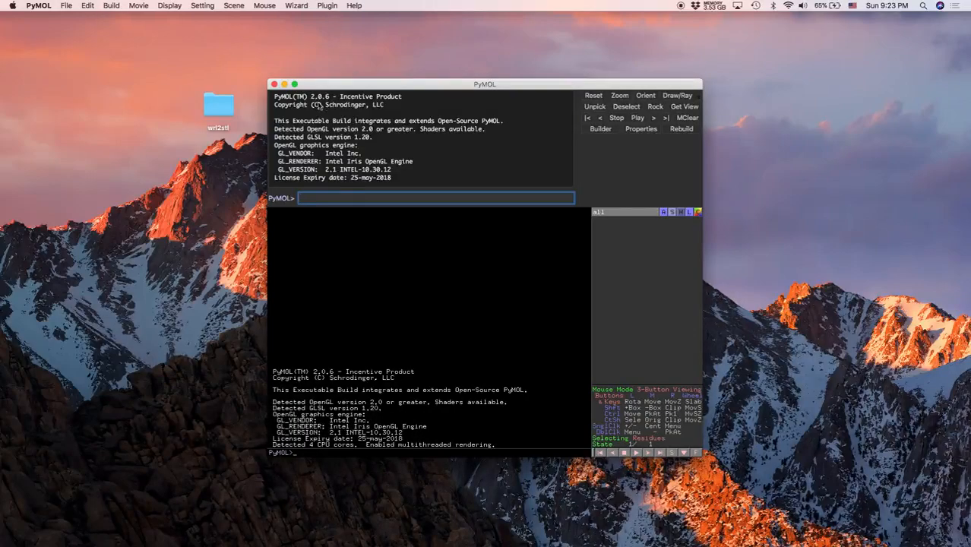
{"action": "left_click_drag", "start_coordinate": [386, 82], "coordinate": [403, 35]}
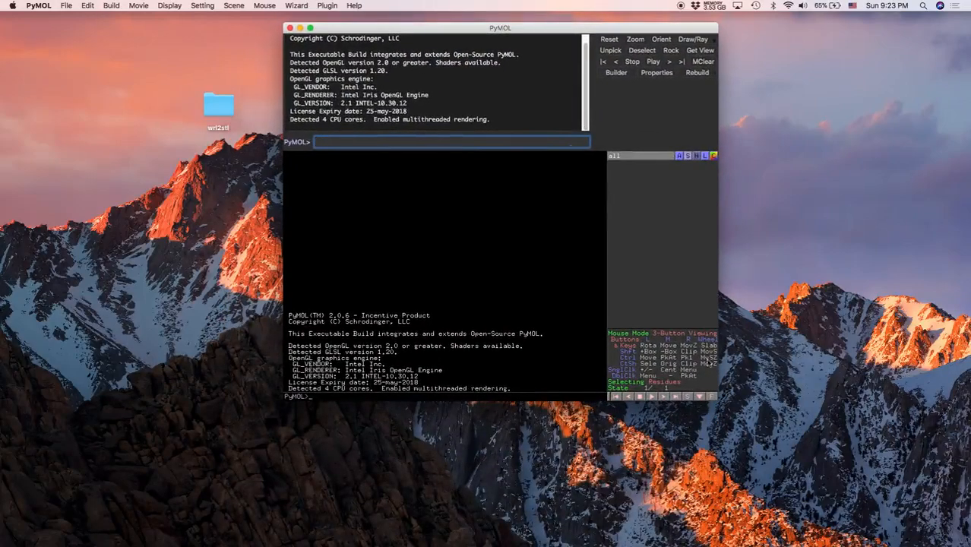
{"action": "left_click_drag", "start_coordinate": [707, 403], "coordinate": [828, 502]}
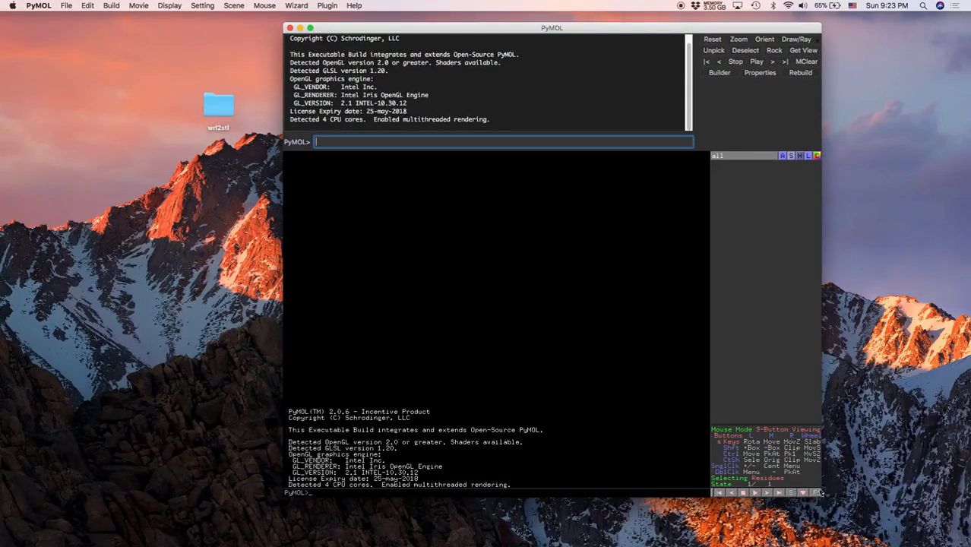
- Load the protein structure 3w9e with the fetch command
{"action": "left_click", "coordinate": [409, 146]}
{"action": "type", "text": "fetch 3w9e"}
{"action": "key", "text": "Return"}
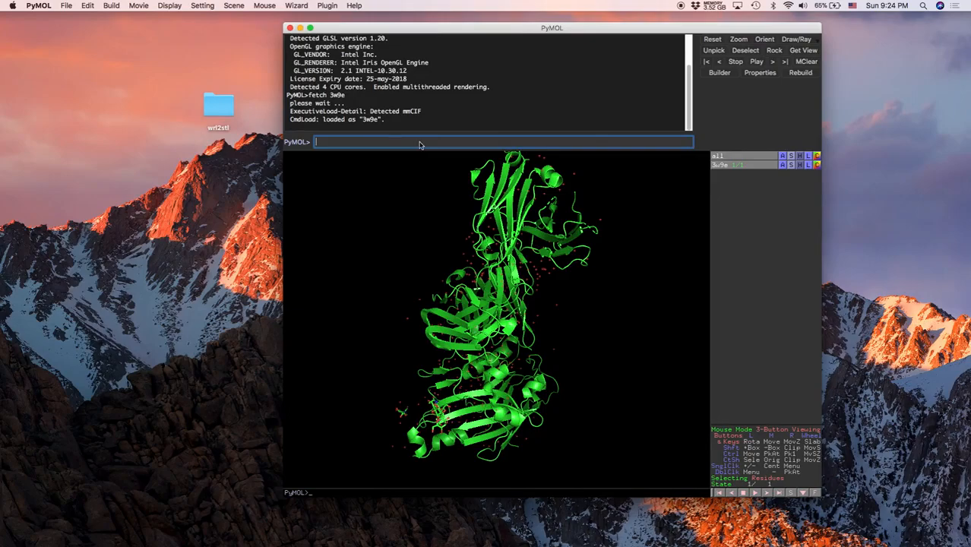
- Show the 3w9e structure as spheres only and inspect it from different angles
{"action": "left_click_drag", "start_coordinate": [582, 271], "coordinate": [659, 217]}
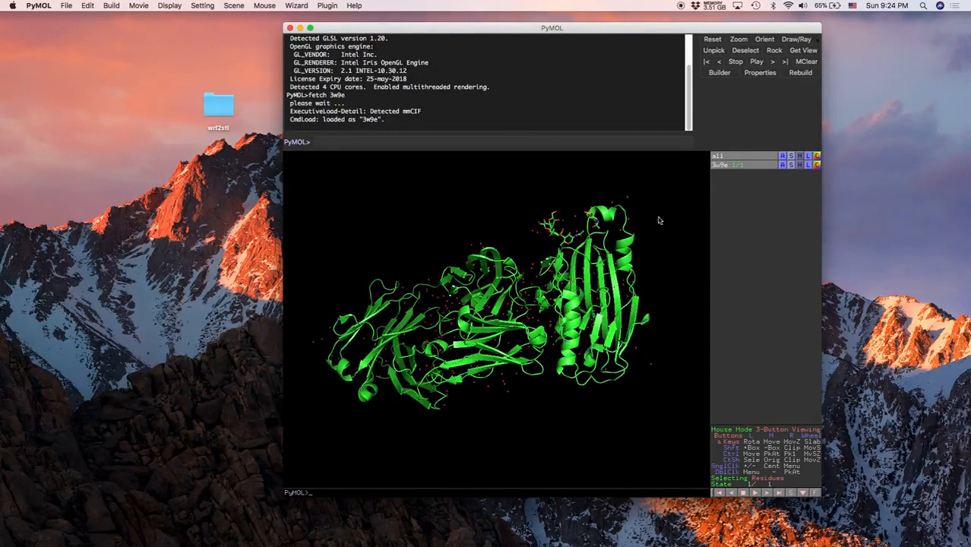
{"action": "left_click", "coordinate": [791, 164]}
{"action": "mouse_move", "coordinate": [792, 178]}
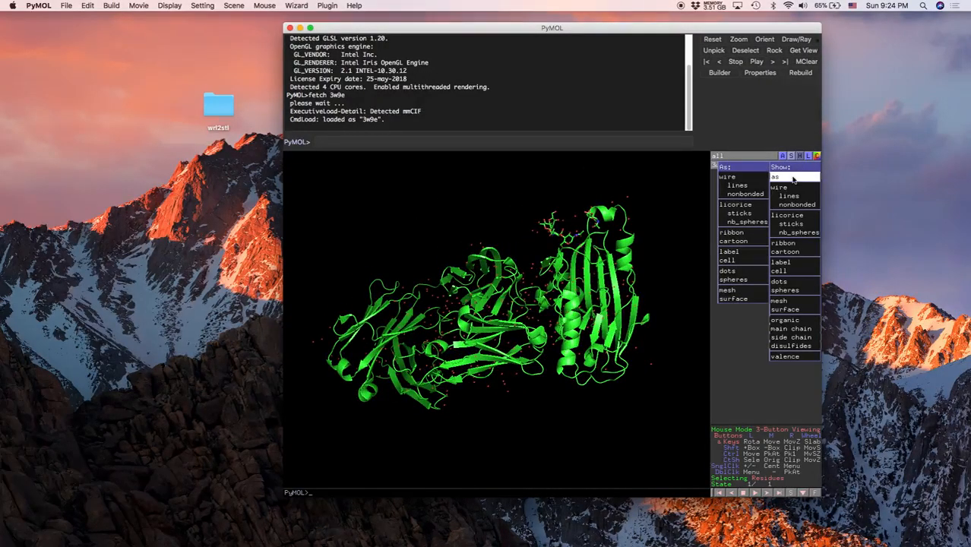
{"action": "left_click", "coordinate": [727, 280]}
{"action": "left_click_drag", "start_coordinate": [693, 301], "coordinate": [590, 311]}
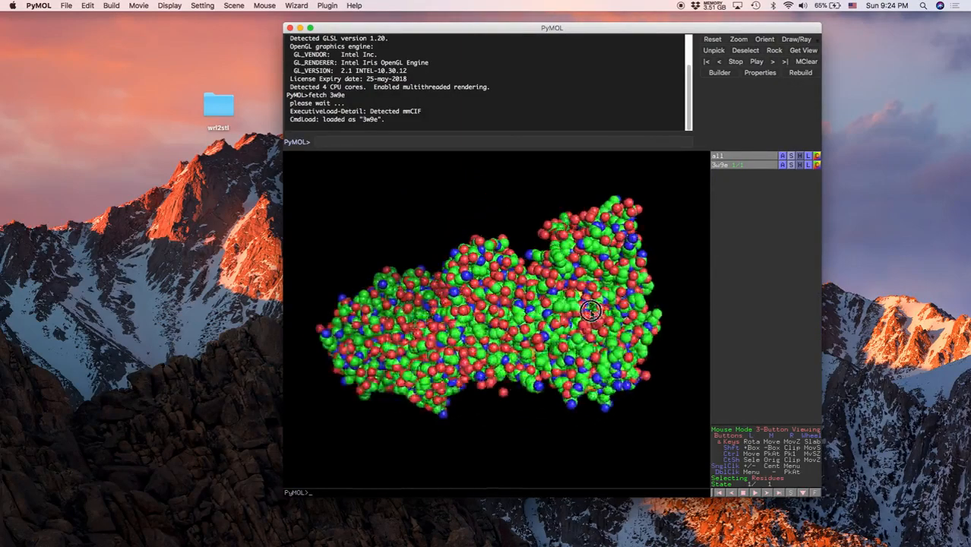
{"action": "left_click_drag", "start_coordinate": [506, 325], "coordinate": [479, 323]}
- Show the 3w9e structure as cartoon only
{"action": "left_click", "coordinate": [791, 165]}
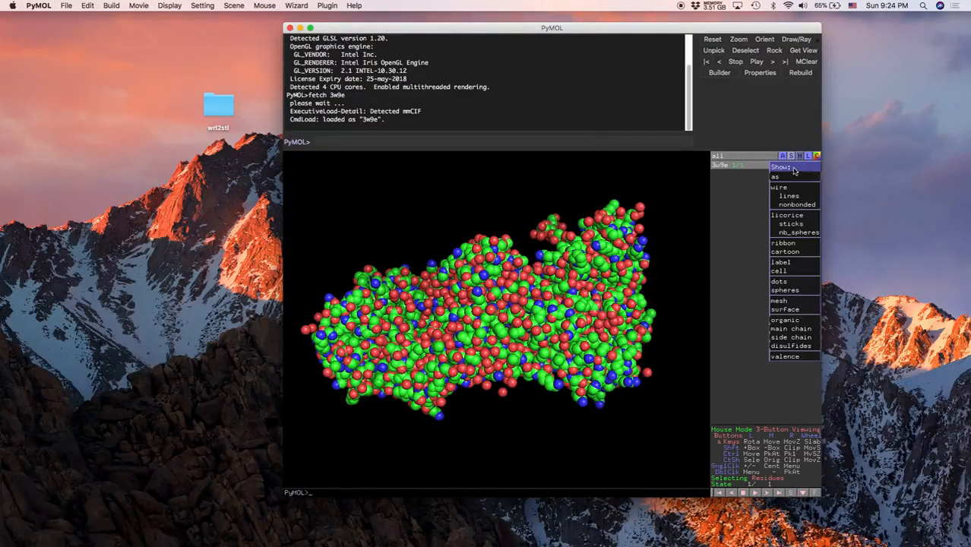
{"action": "mouse_move", "coordinate": [795, 177]}
{"action": "left_click", "coordinate": [733, 241]}
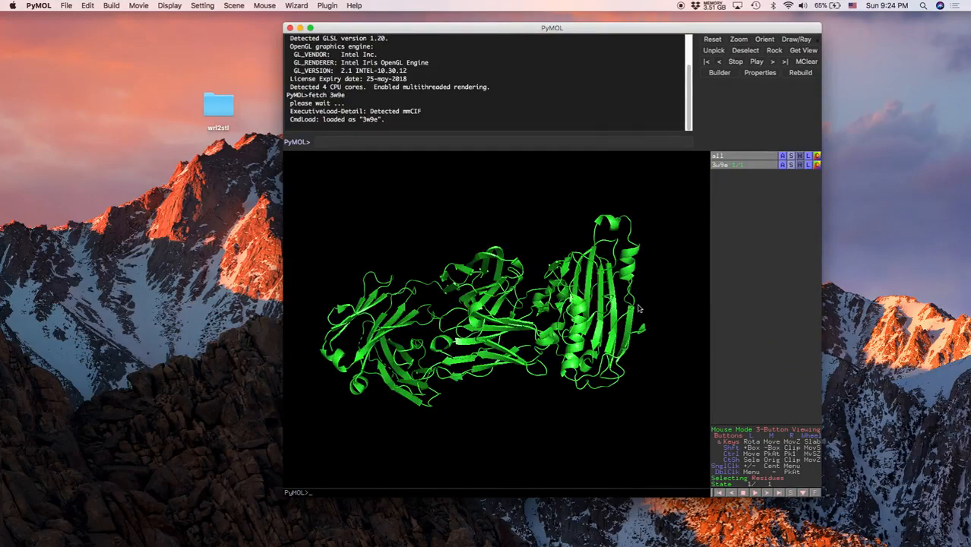
{"action": "left_click_drag", "start_coordinate": [598, 310], "coordinate": [458, 344]}
- Change the working directory to the desktop's wrl2stl folder with the cd command, inserting the folder's path
{"action": "left_click", "coordinate": [355, 142]}
{"action": "left_click_drag", "start_coordinate": [219, 109], "coordinate": [123, 83]}
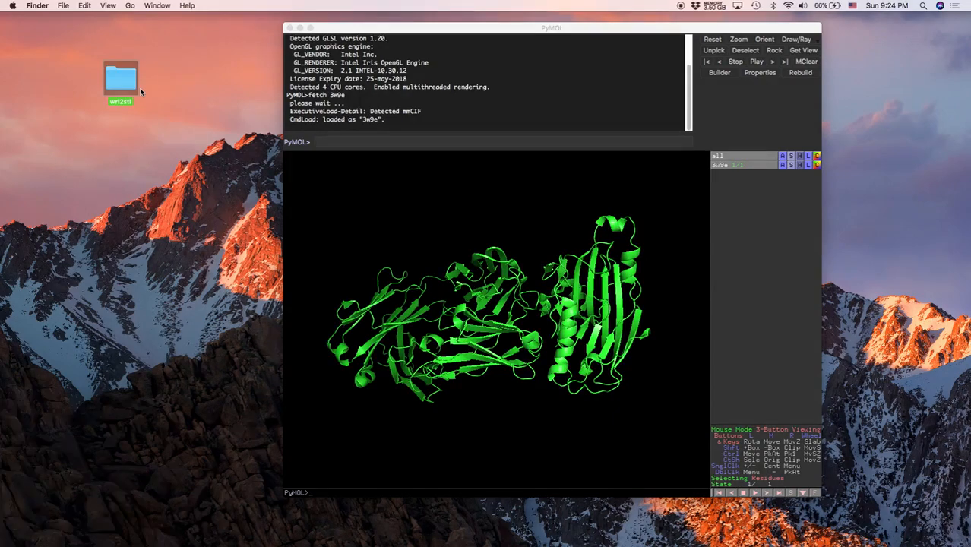
{"action": "left_click_drag", "start_coordinate": [130, 82], "coordinate": [121, 88]}
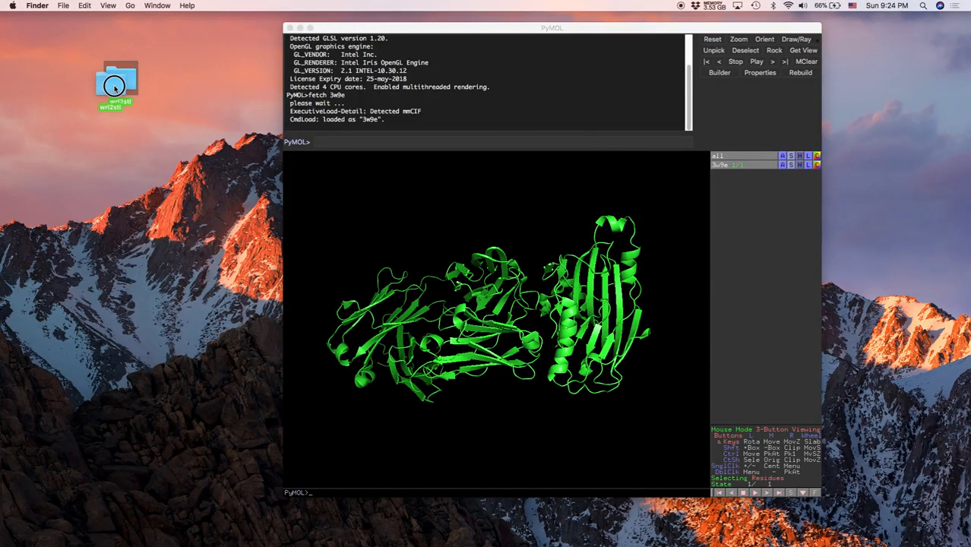
{"action": "left_click", "coordinate": [352, 142]}
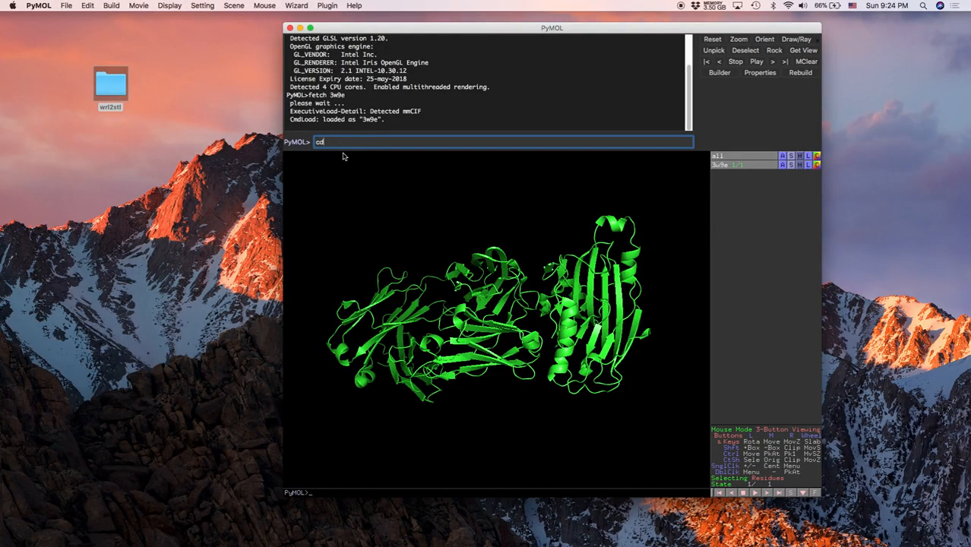
{"action": "left_click_drag", "start_coordinate": [116, 89], "coordinate": [361, 145]}
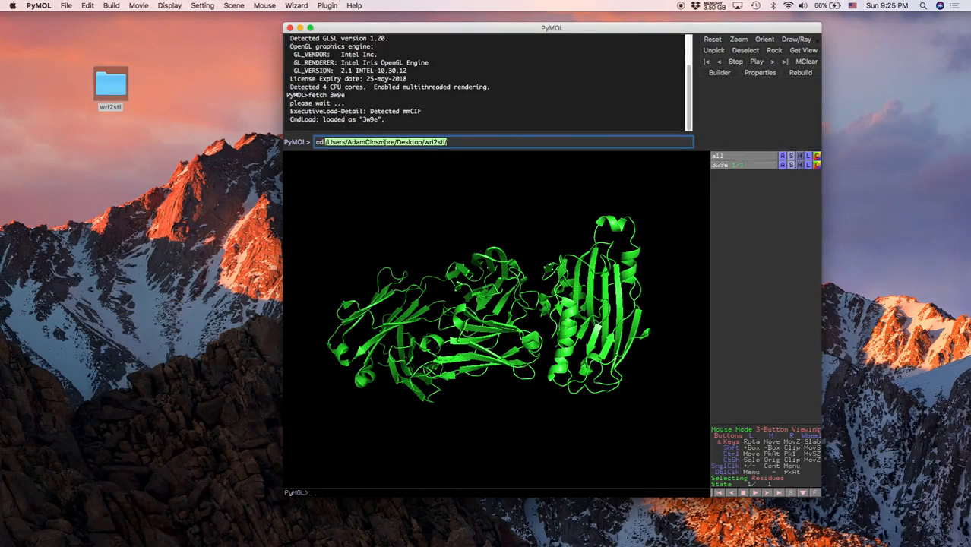
{"action": "left_click", "coordinate": [463, 146]}
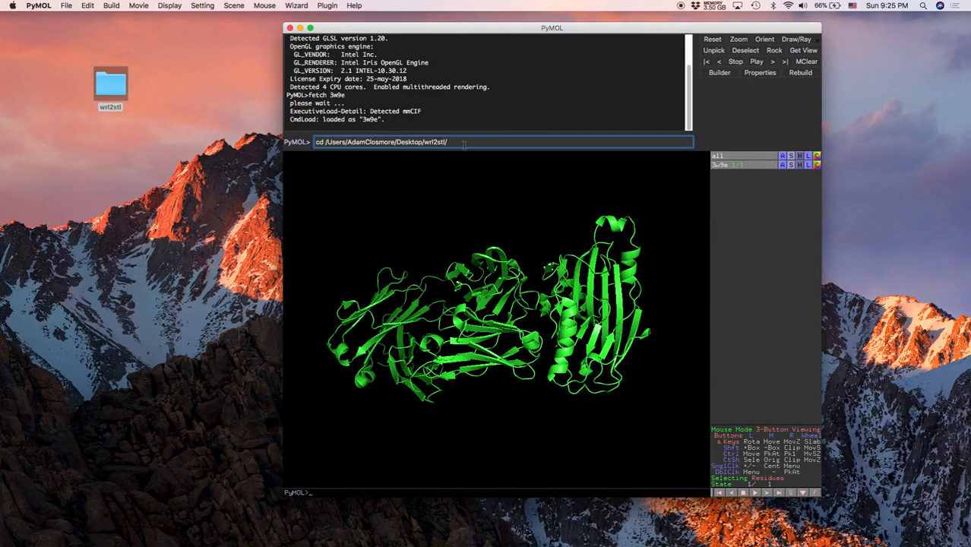
{"action": "key", "text": "Return"}
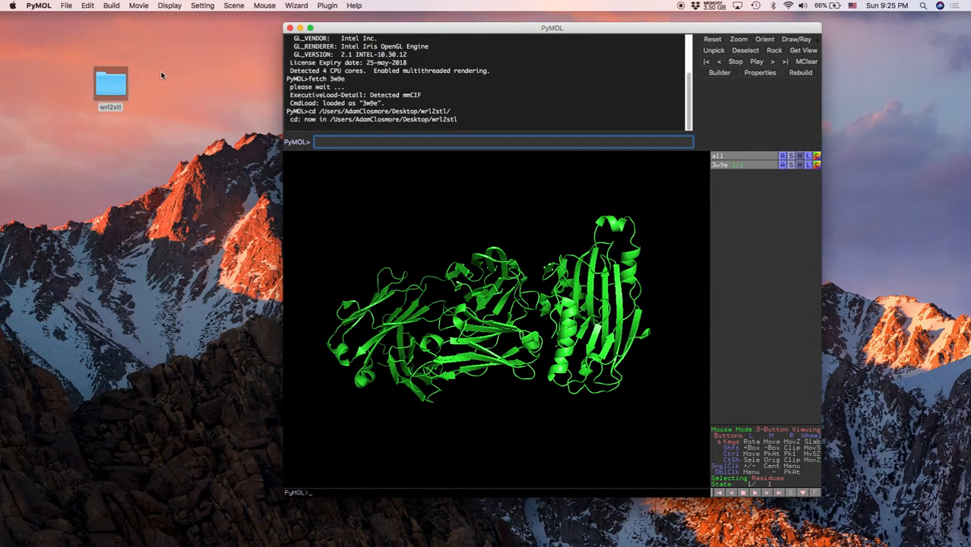
- Open the wrl2stl folder from the desktop and shrink and move its window so the command line stays accessible
{"action": "double_click", "coordinate": [110, 84]}
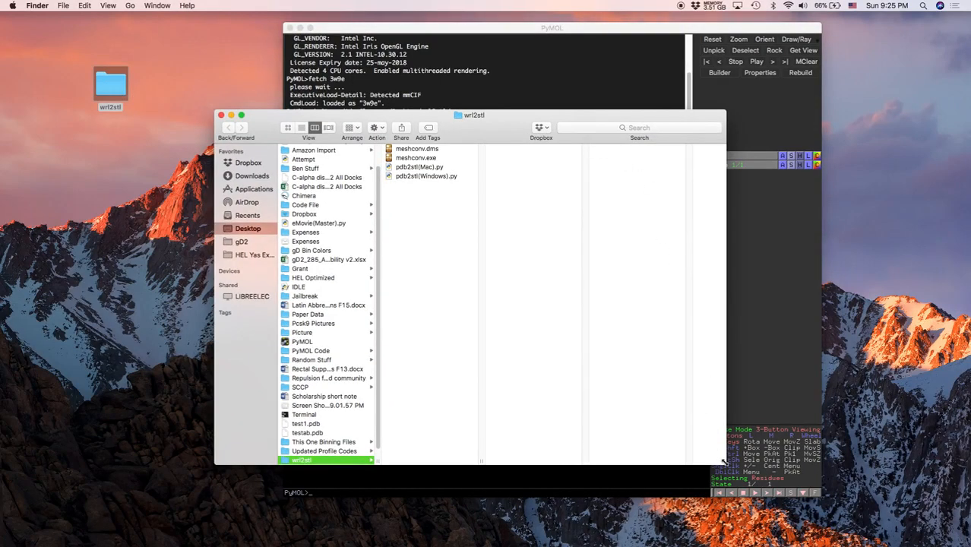
{"action": "left_click_drag", "start_coordinate": [724, 462], "coordinate": [592, 421]}
{"action": "left_click_drag", "start_coordinate": [456, 139], "coordinate": [264, 197]}
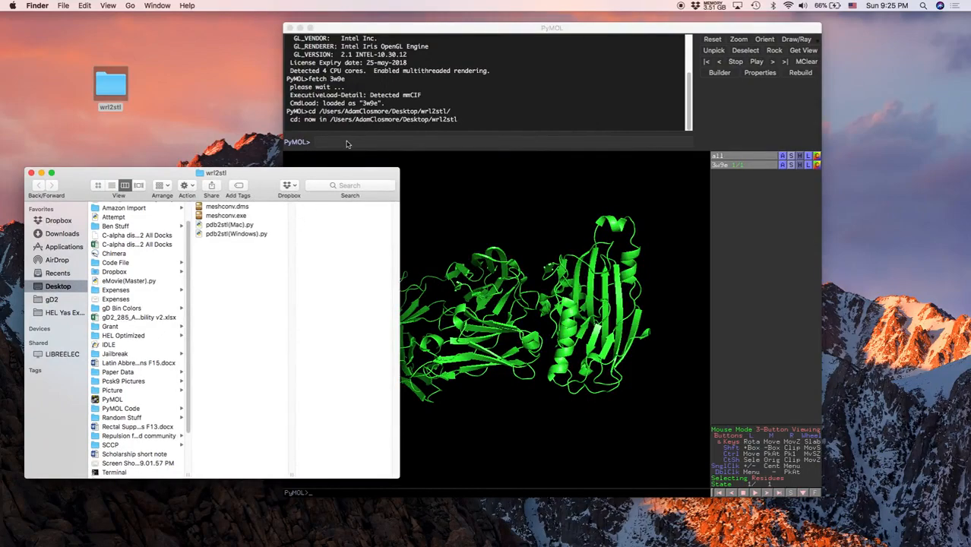
- Enter a run command at the PyMOL prompt with the path of pdb2stl(Mac).py from the wrl2stl folder
{"action": "left_click", "coordinate": [348, 143]}
{"action": "type", "text": "ru"}
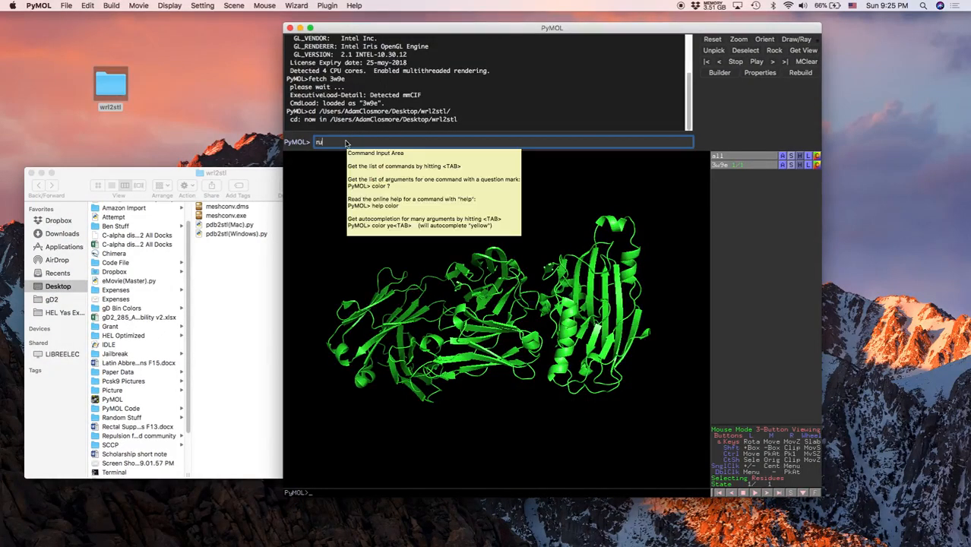
{"action": "type", "text": "n"}
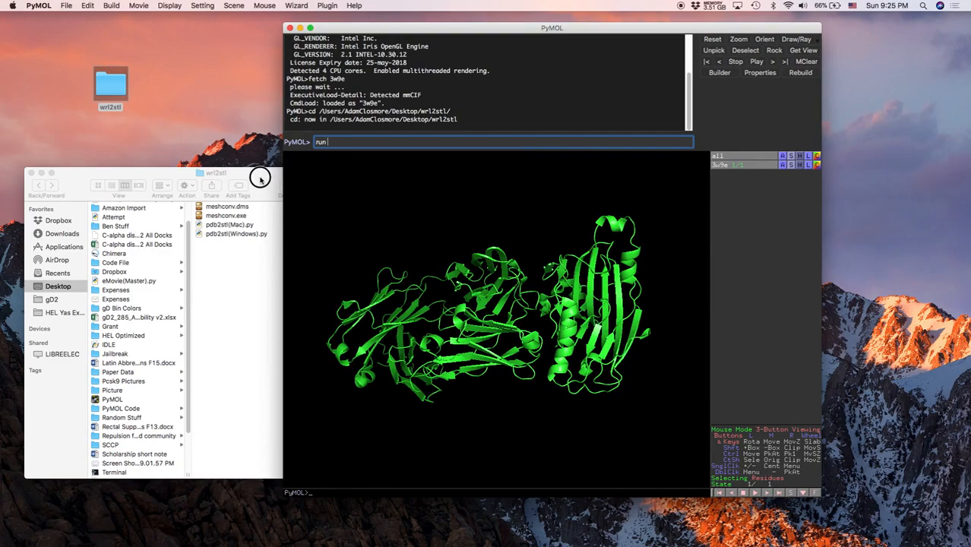
{"action": "left_click", "coordinate": [260, 175]}
{"action": "left_click_drag", "start_coordinate": [260, 175], "coordinate": [275, 207]}
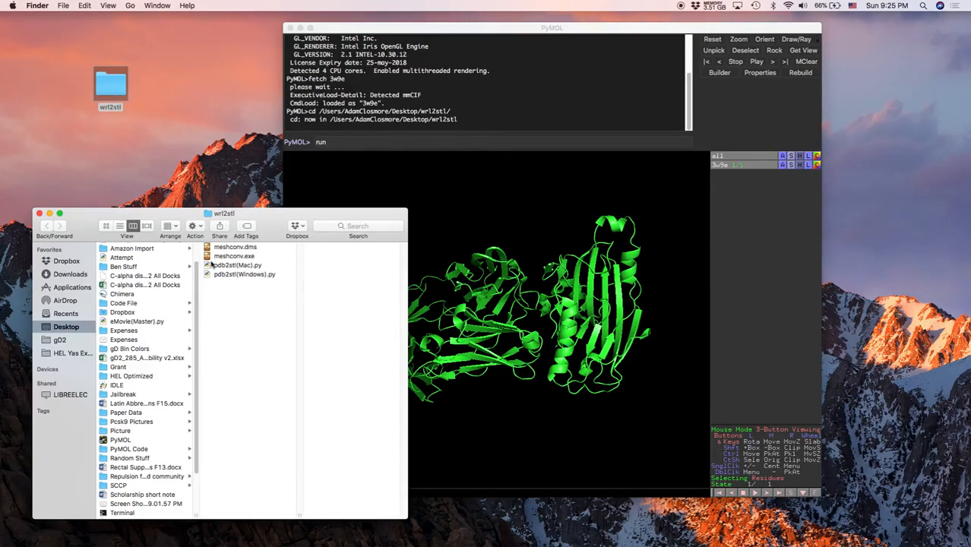
{"action": "left_click", "coordinate": [239, 266]}
{"action": "left_click_drag", "start_coordinate": [239, 266], "coordinate": [358, 146]}
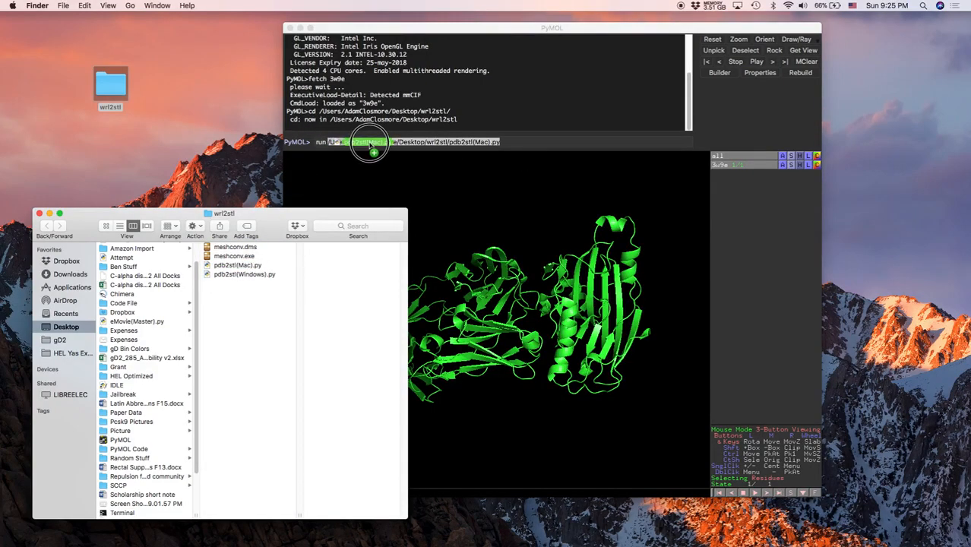
{"action": "left_click", "coordinate": [526, 143]}
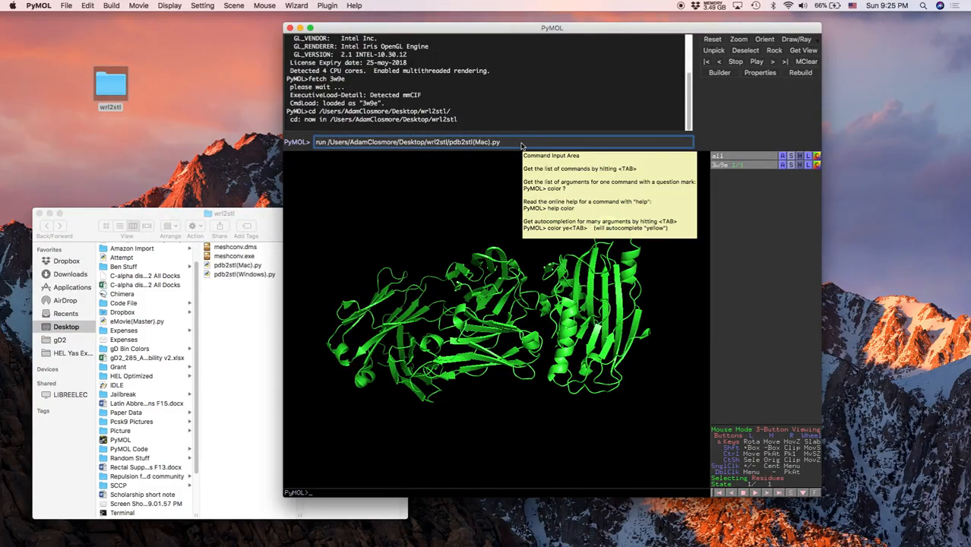
- Execute the prepared pdb2stl(Mac).py run command and check the wrl2stl folder for the generated model files
{"action": "left_click", "coordinate": [230, 371]}
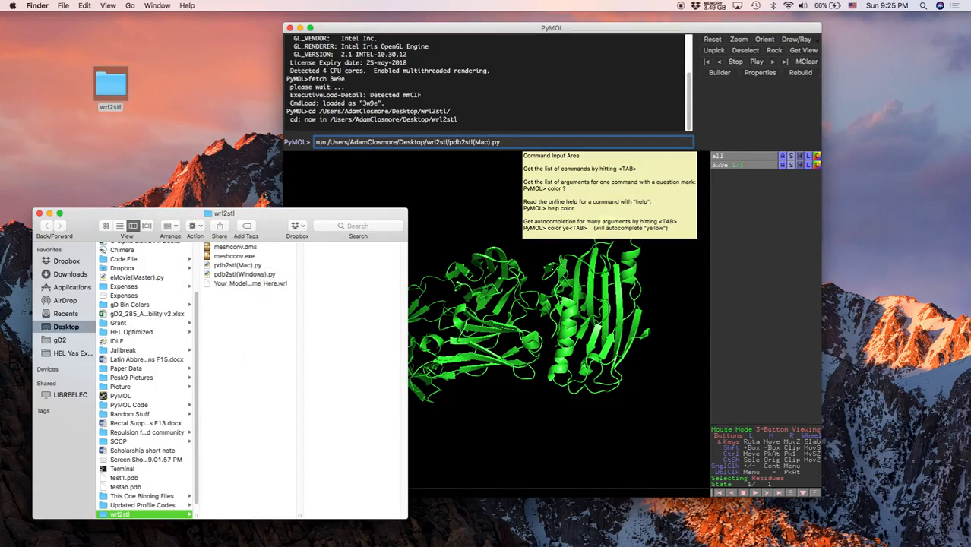
{"action": "left_click", "coordinate": [572, 89]}
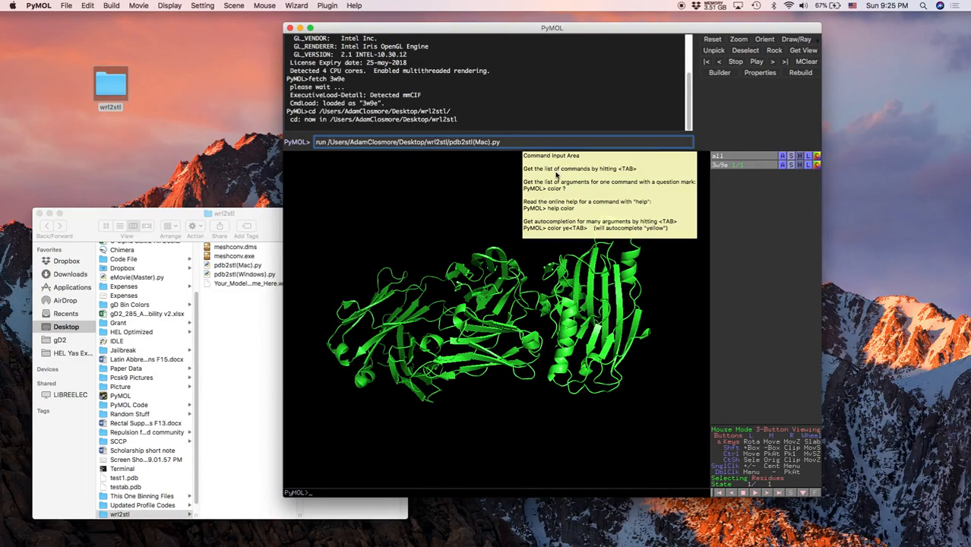
{"action": "left_click", "coordinate": [252, 352]}
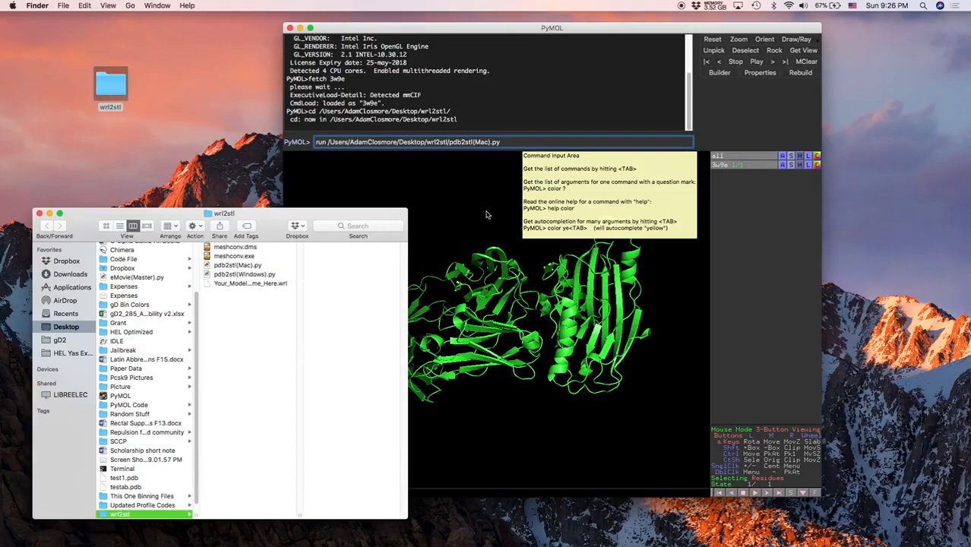
{"action": "left_click", "coordinate": [484, 215]}
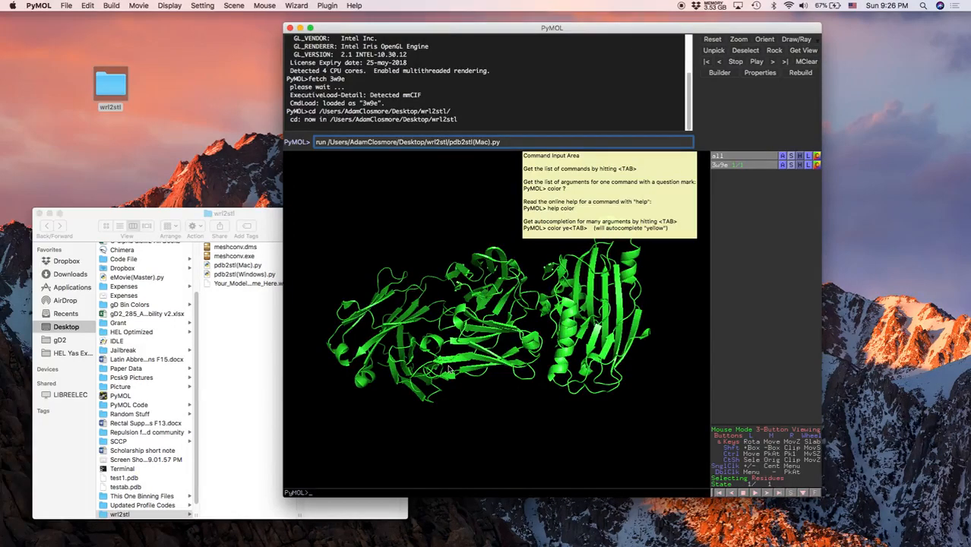
{"action": "key", "text": "Return"}
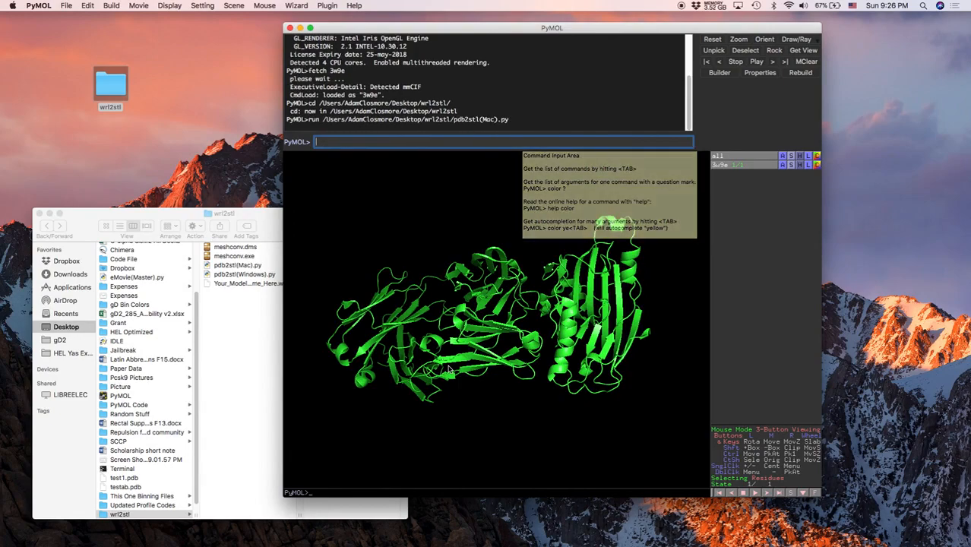
{"action": "left_click", "coordinate": [265, 344]}
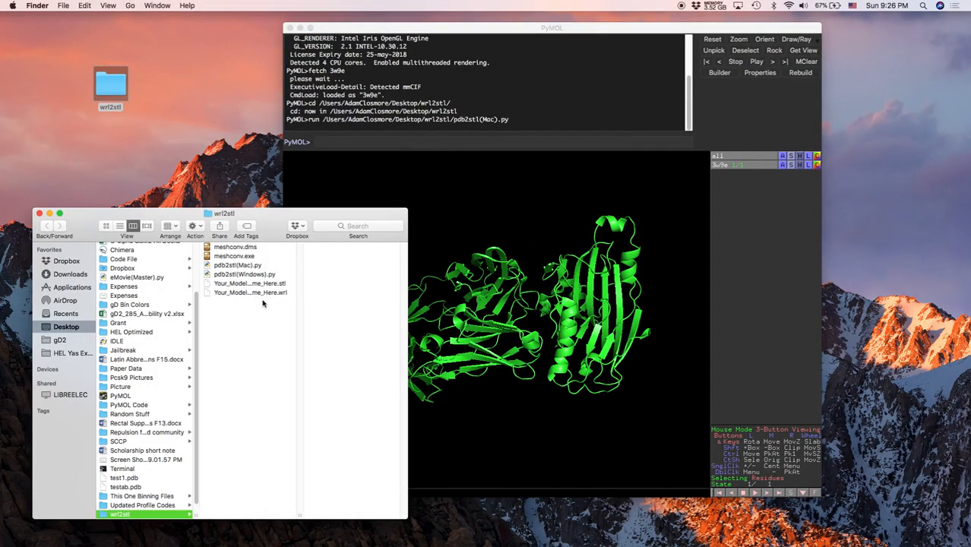
{"action": "left_click", "coordinate": [265, 284]}
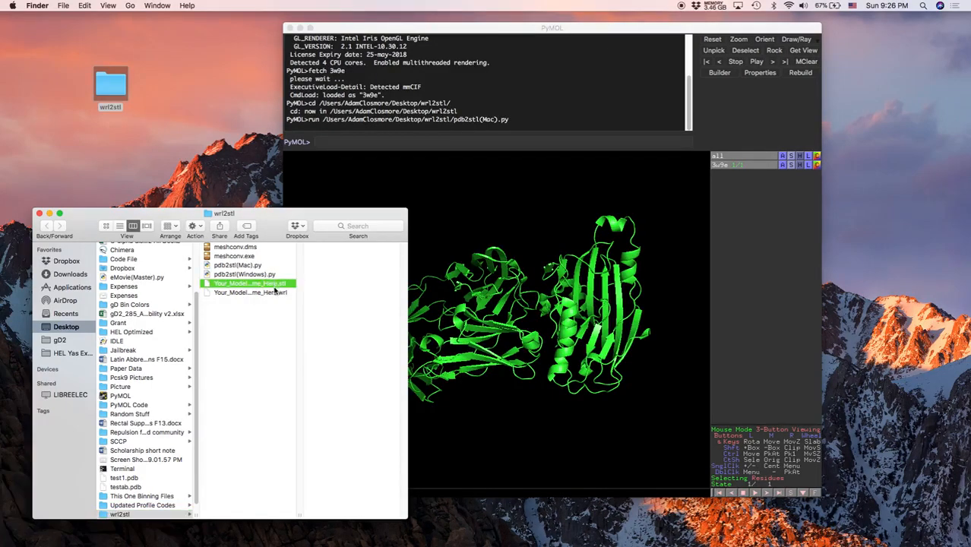
{"action": "left_click", "coordinate": [257, 284]}
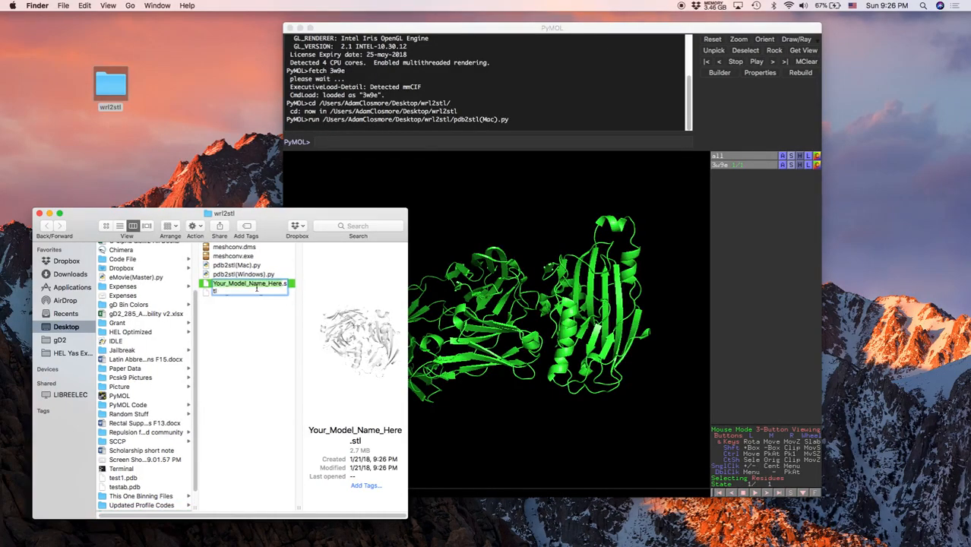
{"action": "left_click", "coordinate": [250, 312]}
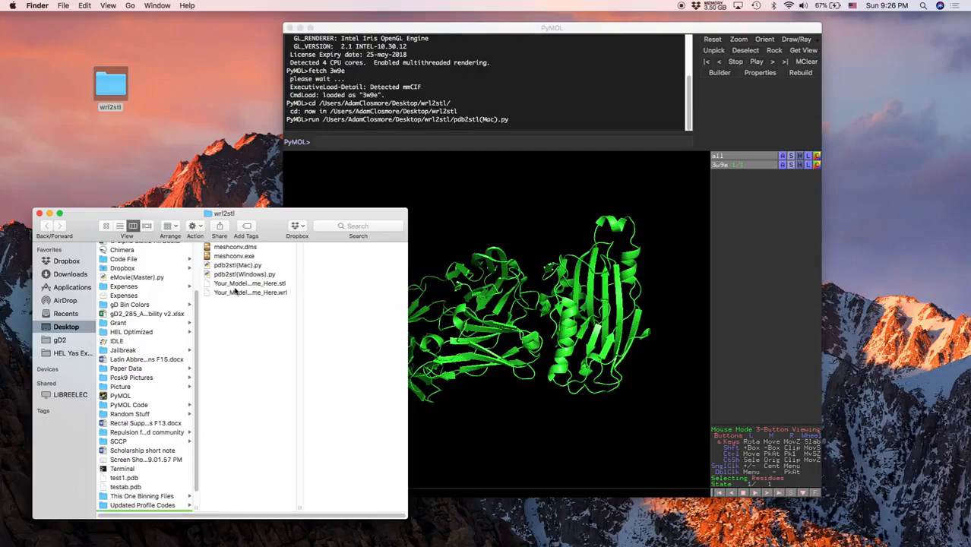
- Open Your_Model_Name_Here.stl from the wrl2stl folder in Preview, rotate the model to inspect its shape, and close the file
{"action": "left_click", "coordinate": [274, 285]}
{"action": "right_click", "coordinate": [275, 284]}
{"action": "mouse_move", "coordinate": [342, 296]}
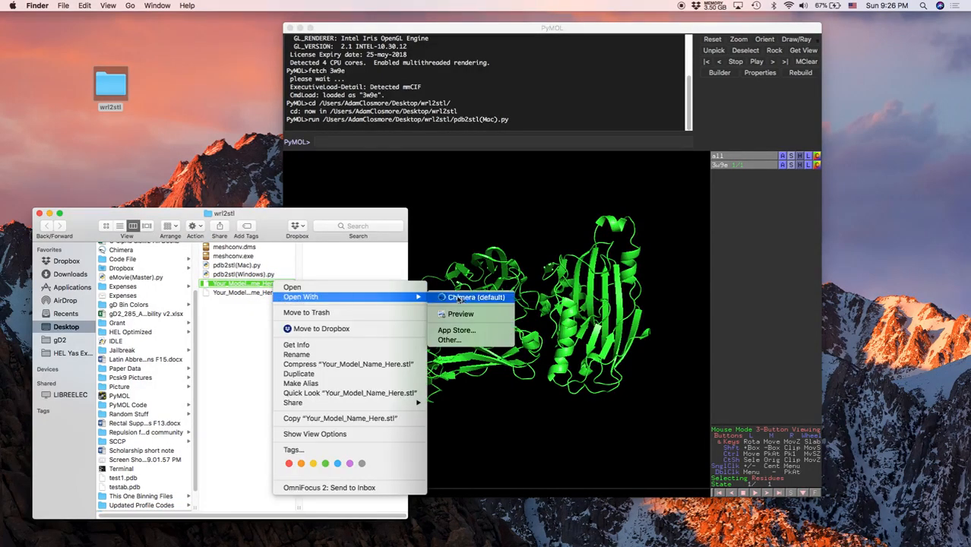
{"action": "left_click", "coordinate": [461, 314]}
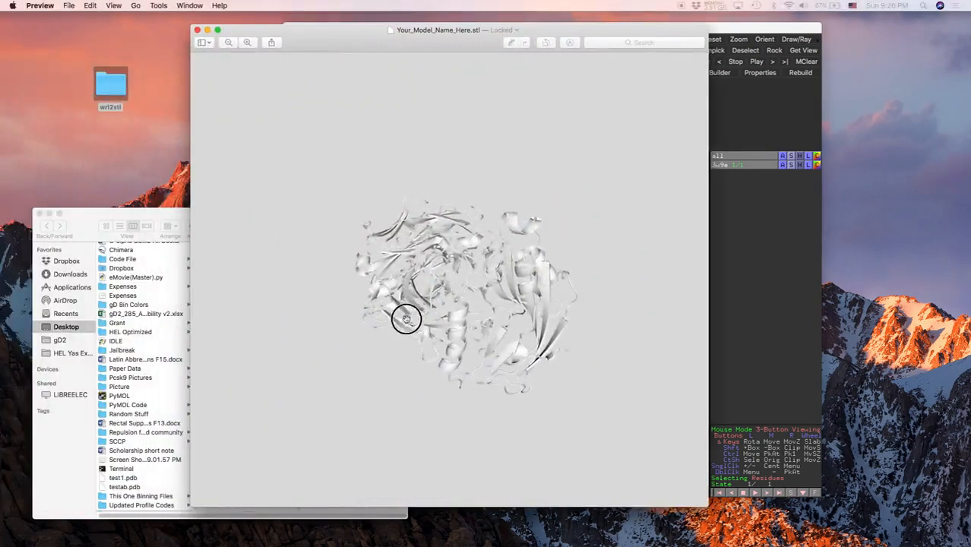
{"action": "left_click_drag", "start_coordinate": [404, 316], "coordinate": [501, 287]}
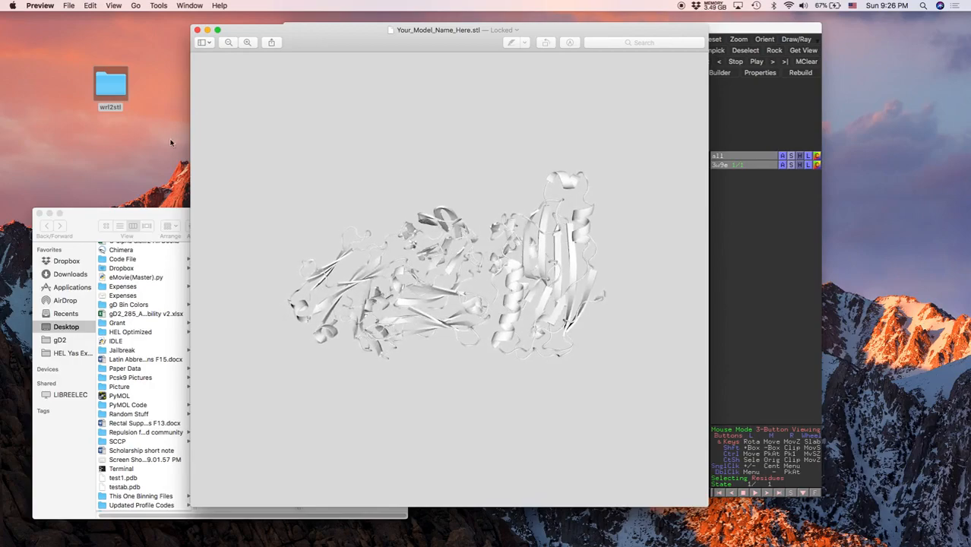
{"action": "left_click", "coordinate": [197, 30]}
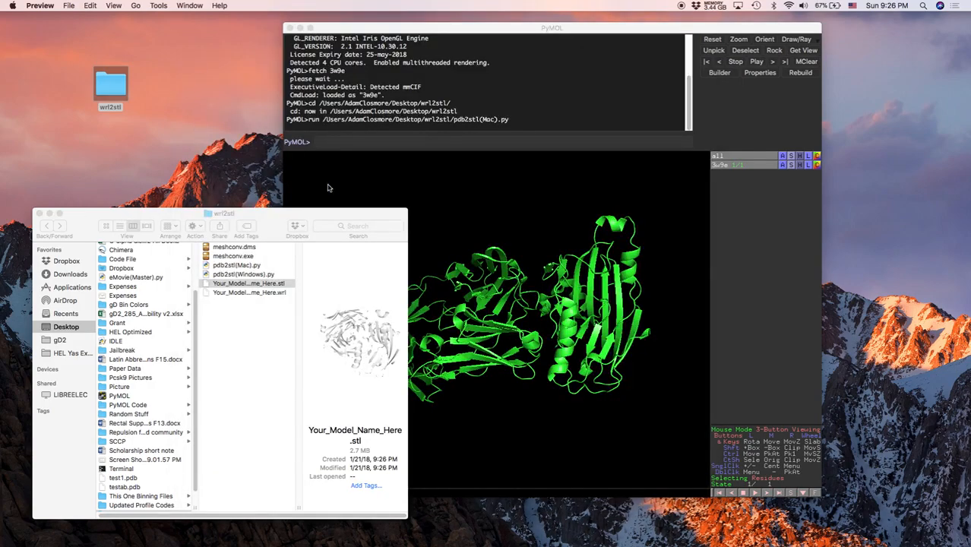
- Switch back to PyMOL, move its window over the Finder window, and rotate the 3w9e structure slightly
{"action": "left_click", "coordinate": [521, 195]}
{"action": "left_click_drag", "start_coordinate": [422, 29], "coordinate": [243, 34]}
{"action": "mouse_move", "coordinate": [327, 334]}
{"action": "left_mouse_down"}
{"action": "mouse_move", "coordinate": [337, 346]}
{"action": "mouse_move", "coordinate": [406, 344]}
{"action": "mouse_move", "coordinate": [323, 350]}
{"action": "left_mouse_up"}
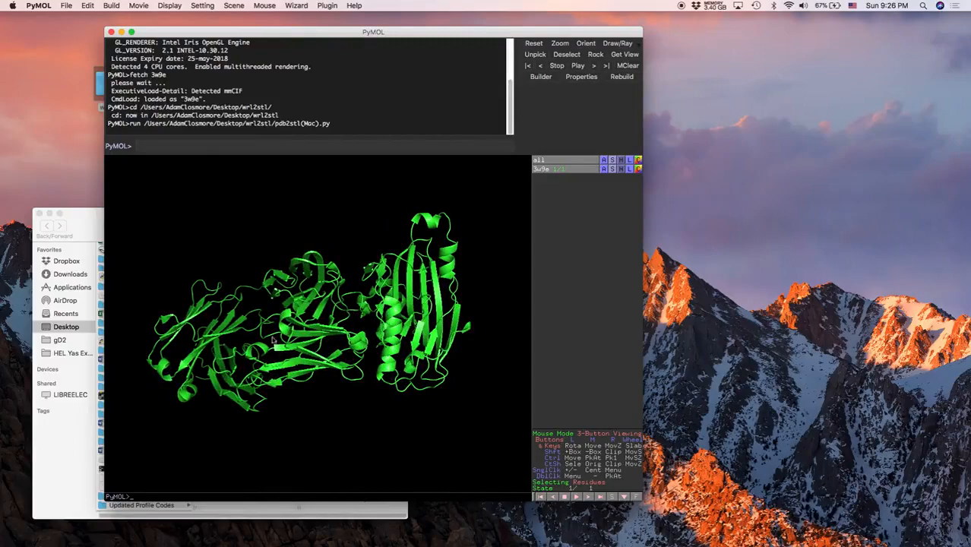
{"action": "mouse_move", "coordinate": [431, 322]}
{"action": "left_mouse_down"}
{"action": "mouse_move", "coordinate": [331, 319]}
{"action": "mouse_move", "coordinate": [422, 319]}
{"action": "left_mouse_up"}
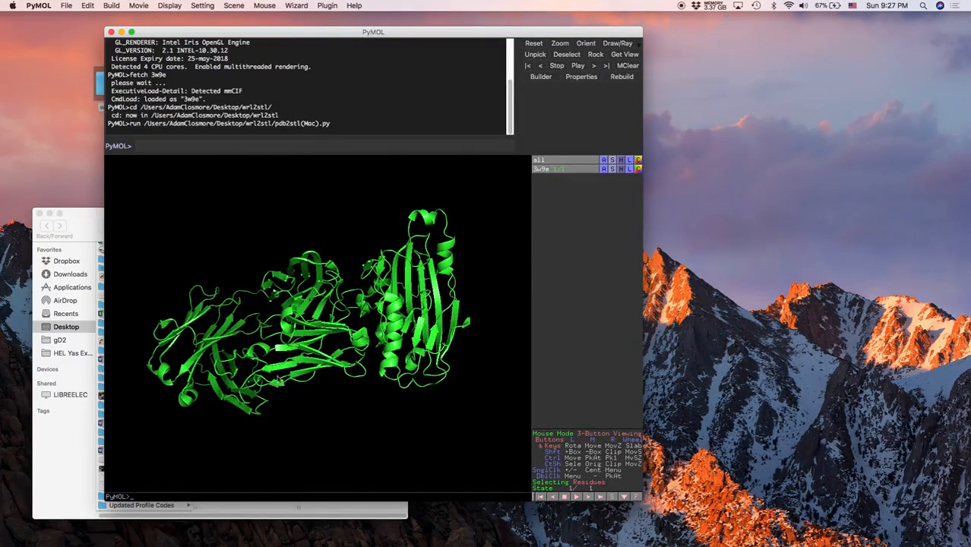
- Try to select chains H and L with the command sele chain H+L
{"action": "left_click", "coordinate": [373, 145]}
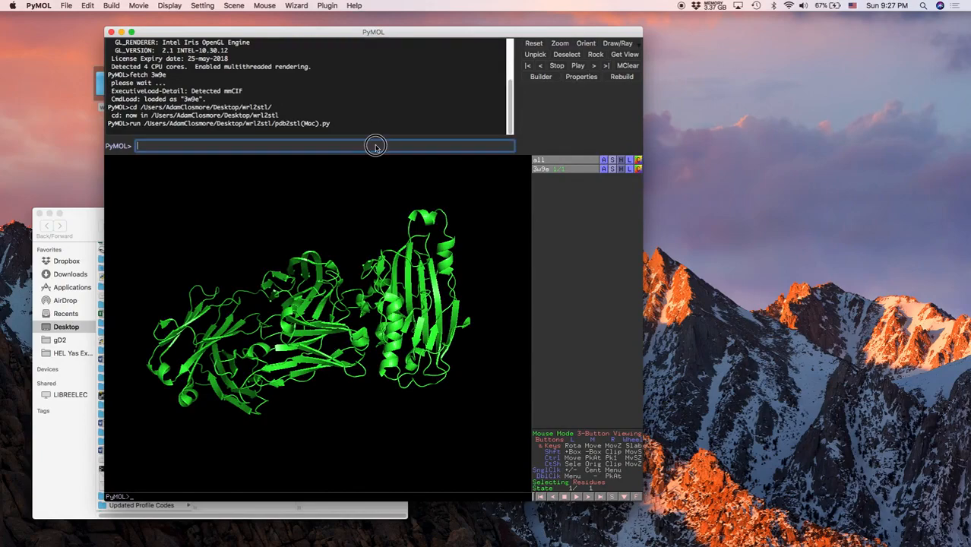
{"action": "left_click_drag", "start_coordinate": [404, 309], "coordinate": [456, 279]}
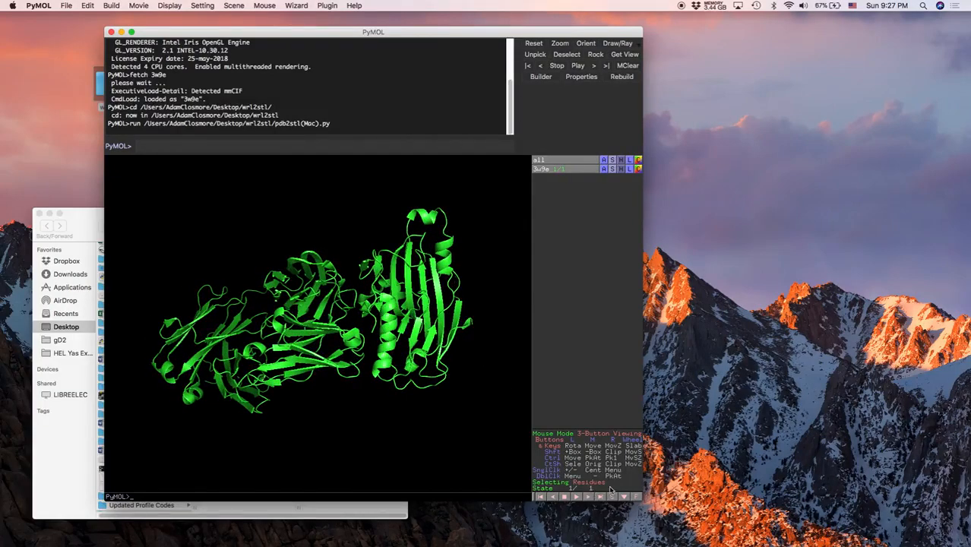
{"action": "left_click", "coordinate": [301, 146]}
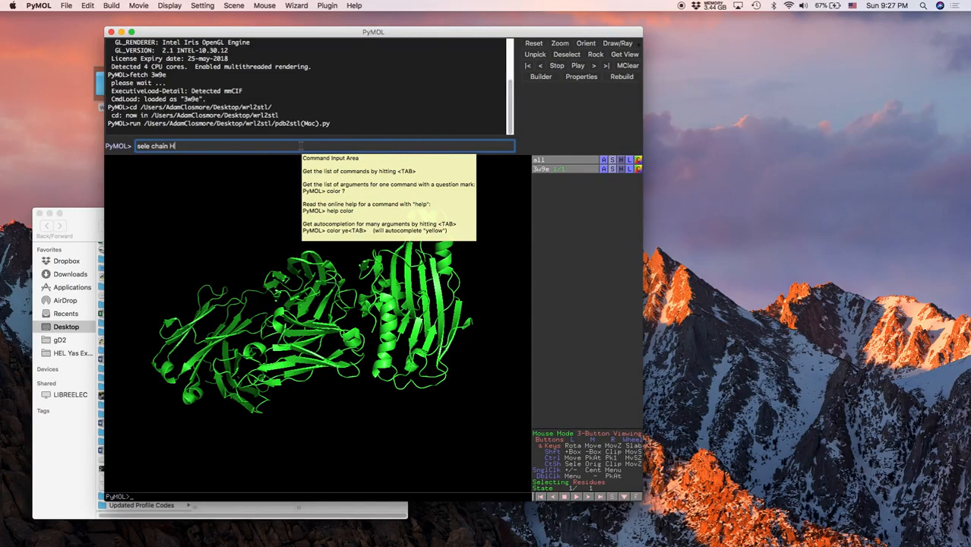
{"action": "key", "text": "Return"}
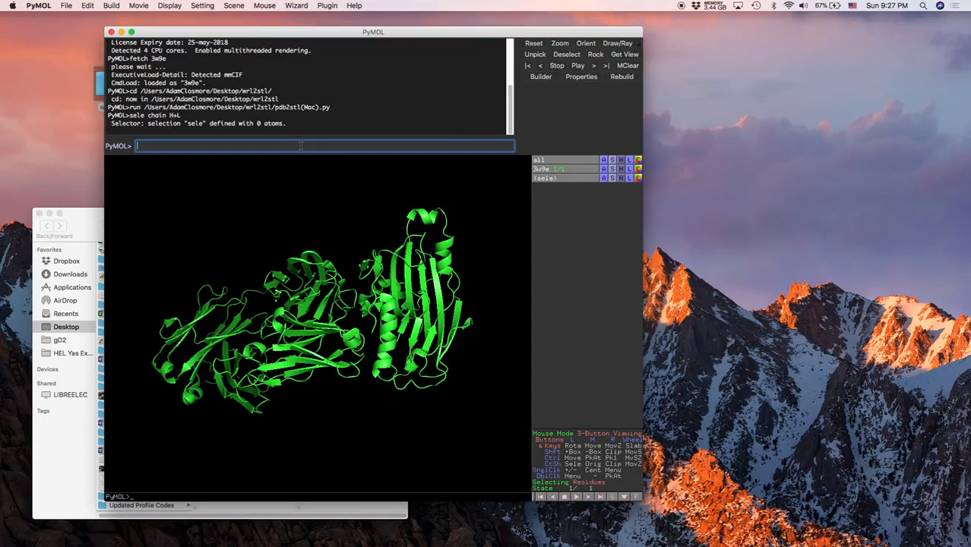
- List the chain identifiers of the structure with the command get_chains 3w9e
{"action": "mouse_move", "coordinate": [407, 311]}
{"action": "left_mouse_down"}
{"action": "mouse_move", "coordinate": [364, 311]}
{"action": "mouse_move", "coordinate": [422, 311]}
{"action": "left_mouse_up"}
{"action": "left_click", "coordinate": [288, 148]}
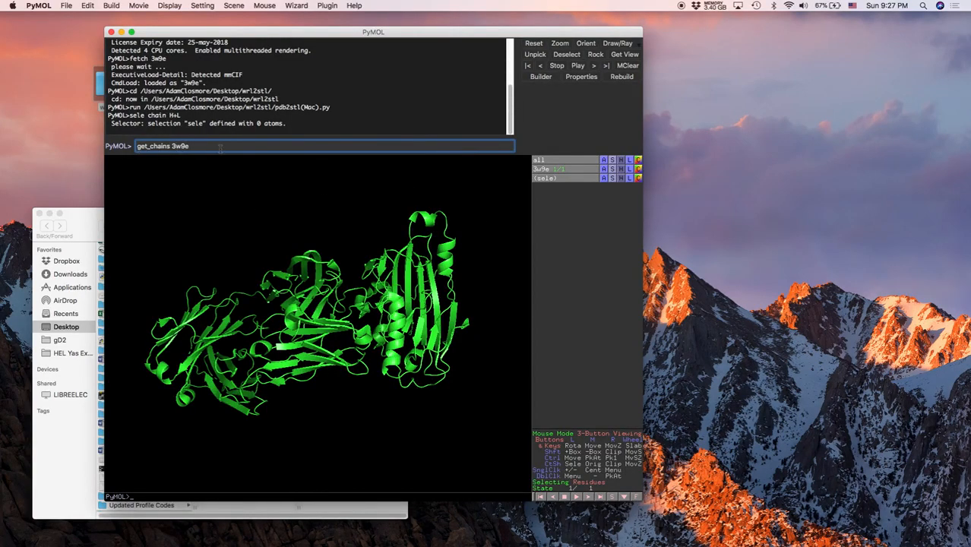
{"action": "type", "text": "get_chains 3w9e"}
{"action": "key", "text": "Return"}
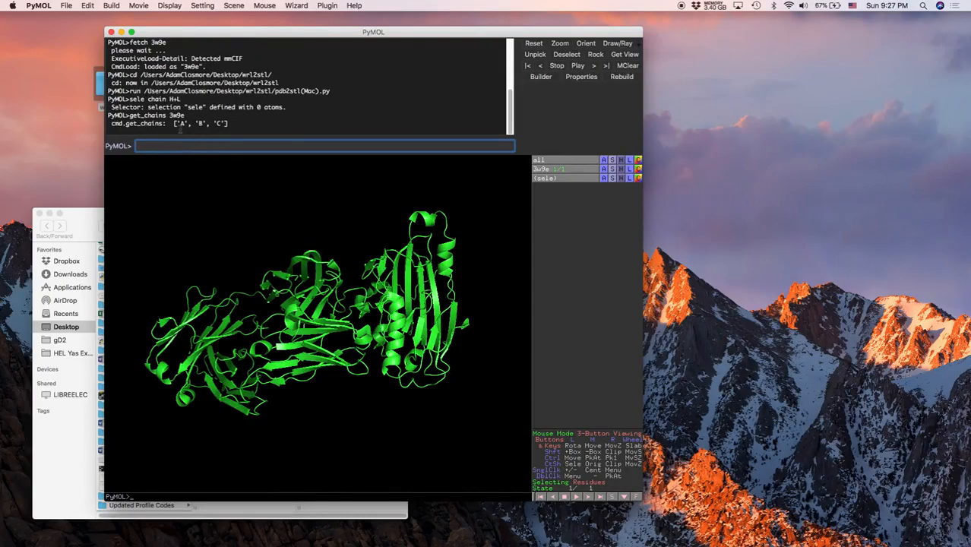
- Select chains A and B of the structure with the command sele chain A+B
{"action": "left_click_drag", "start_coordinate": [362, 319], "coordinate": [341, 318]}
{"action": "left_click", "coordinate": [288, 149]}
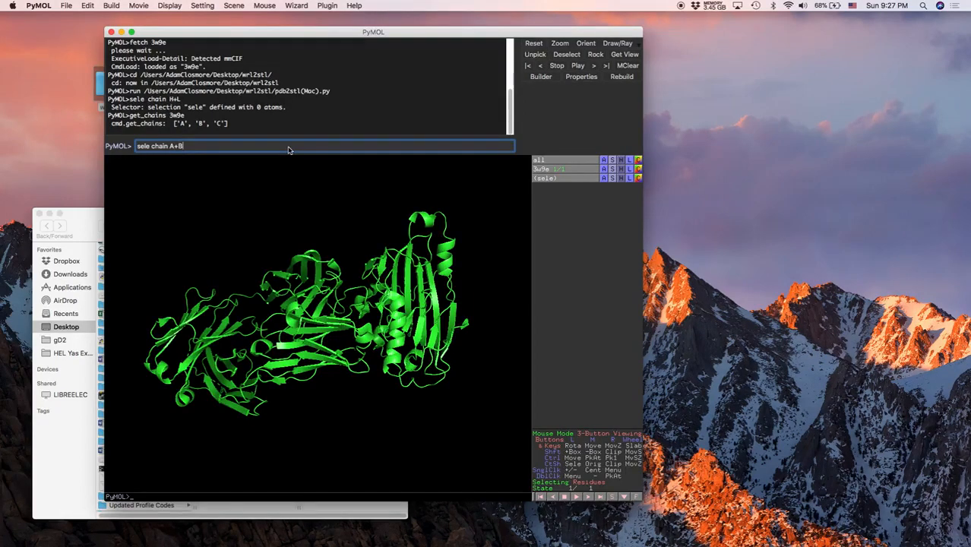
{"action": "key", "text": "Return"}
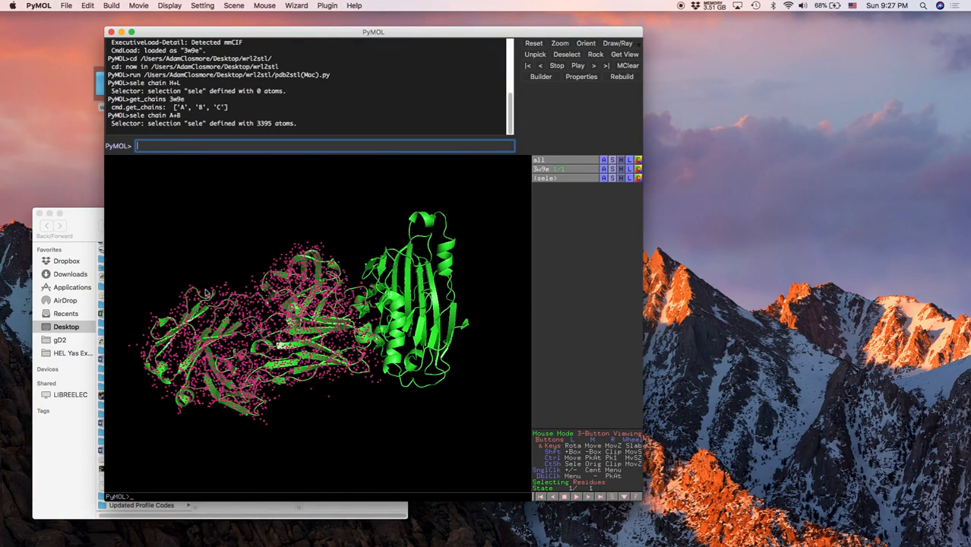
{"action": "mouse_move", "coordinate": [411, 323]}
{"action": "left_mouse_down"}
{"action": "mouse_move", "coordinate": [422, 319]}
{"action": "mouse_move", "coordinate": [410, 314]}
{"action": "left_mouse_up"}
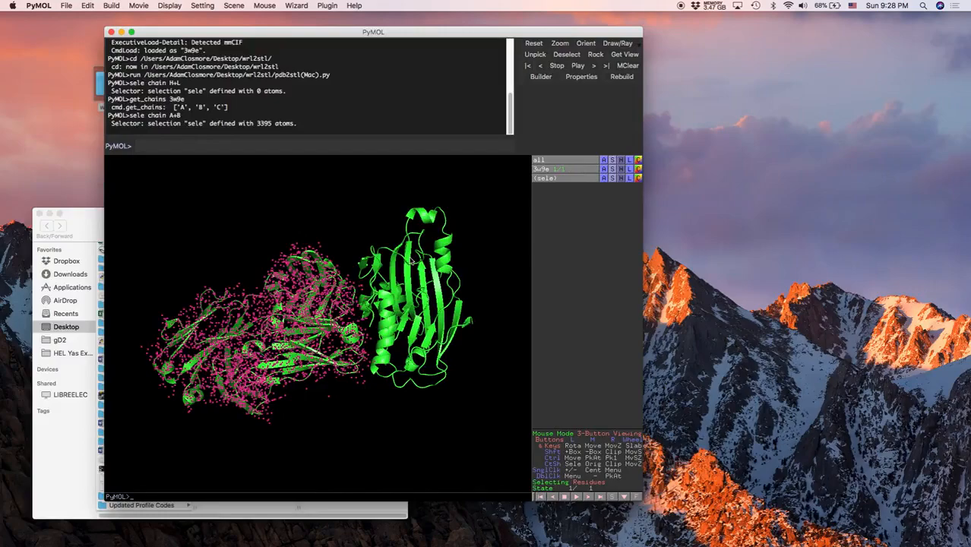
- Rename the selection of chains A and B to AB and check the highlighted chains in the structure
{"action": "left_click", "coordinate": [606, 178]}
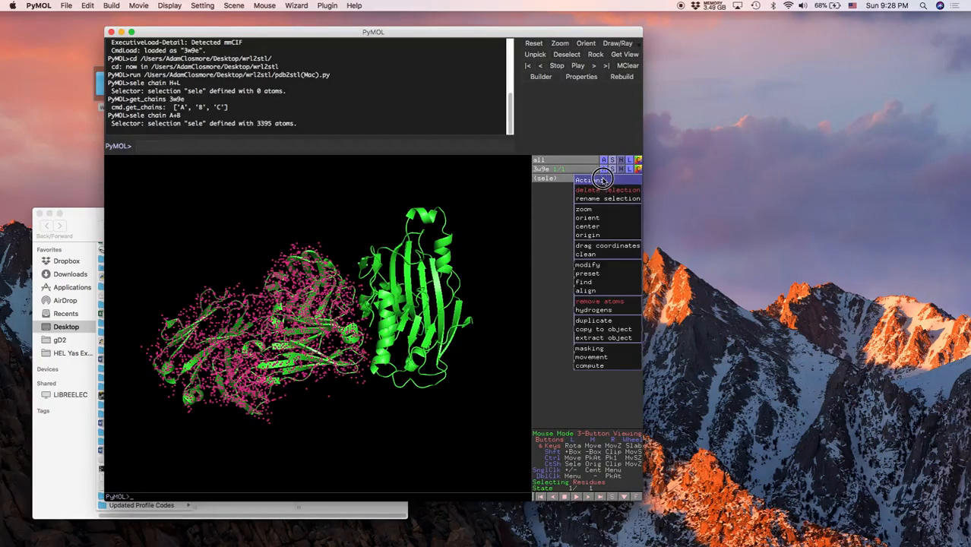
{"action": "left_click", "coordinate": [604, 202]}
{"action": "key", "text": "BackSpace"}
{"action": "key", "text": "BackSpace"}
{"action": "key", "text": "BackSpace"}
{"action": "key", "text": "BackSpace"}
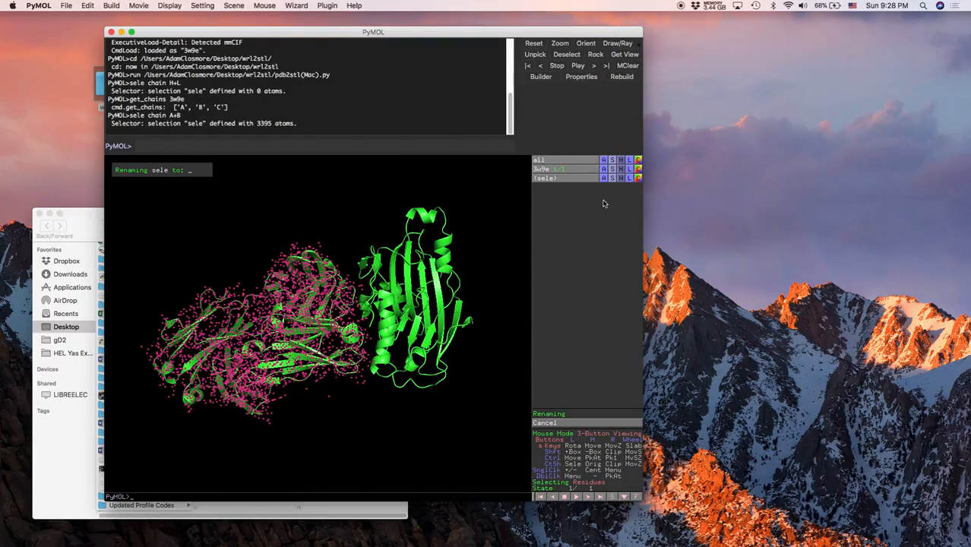
{"action": "type", "text": "AB"}
{"action": "key", "text": "Return"}
{"action": "left_click", "coordinate": [490, 253]}
{"action": "left_click_drag", "start_coordinate": [490, 253], "coordinate": [414, 259]}
{"action": "left_click", "coordinate": [542, 180]}
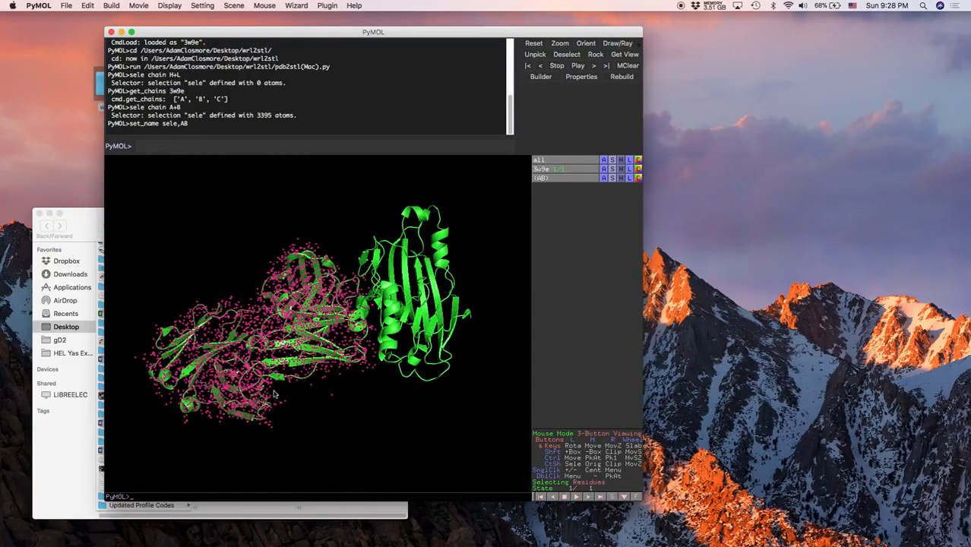
{"action": "left_click_drag", "start_coordinate": [311, 265], "coordinate": [304, 325]}
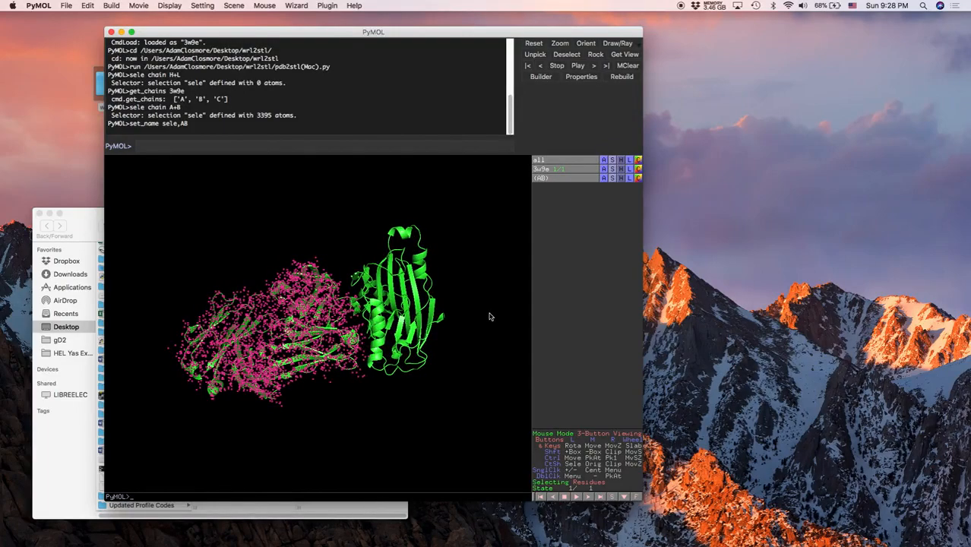
- Extract the AB selection from 3w9e into a new object of its own
{"action": "left_click", "coordinate": [605, 179]}
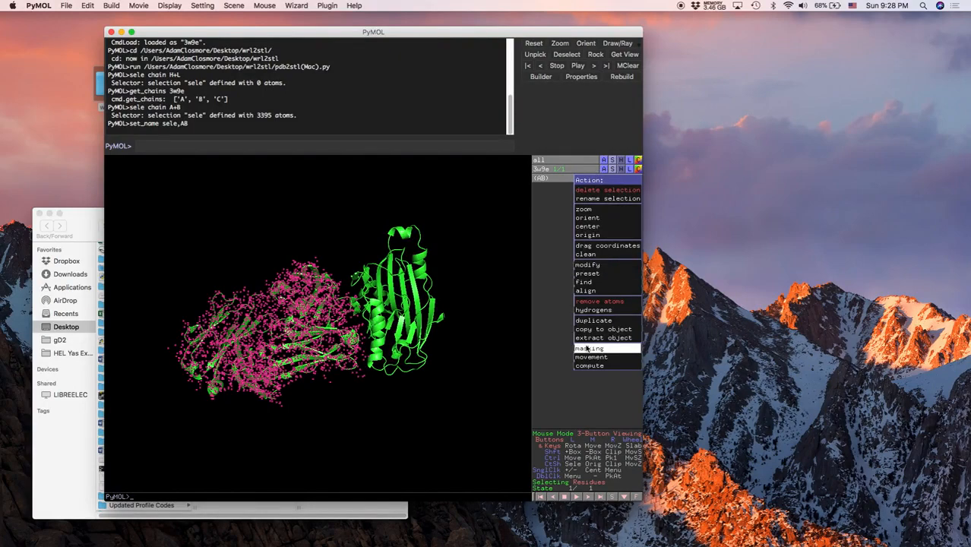
{"action": "left_click", "coordinate": [548, 212]}
{"action": "left_click_drag", "start_coordinate": [335, 327], "coordinate": [298, 332]}
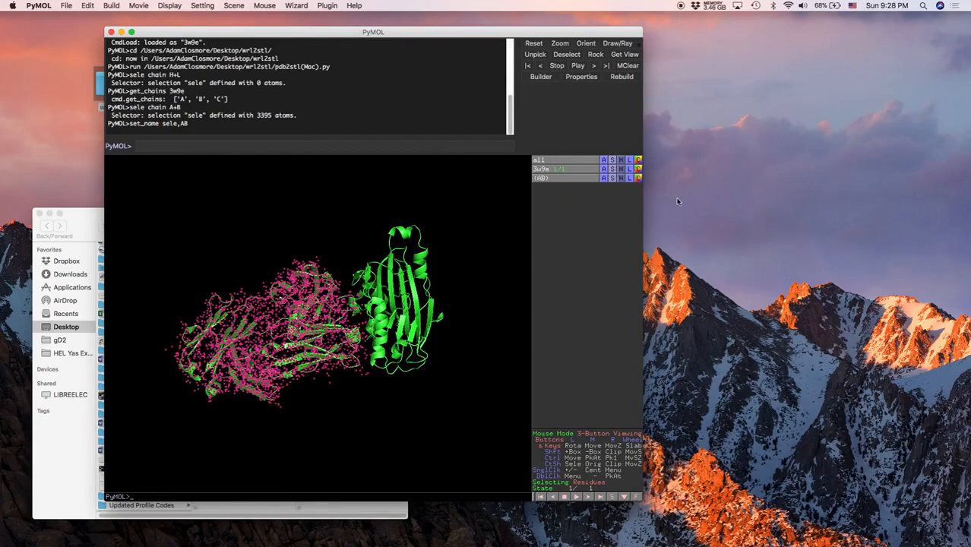
{"action": "left_click", "coordinate": [605, 178]}
{"action": "left_click", "coordinate": [591, 330]}
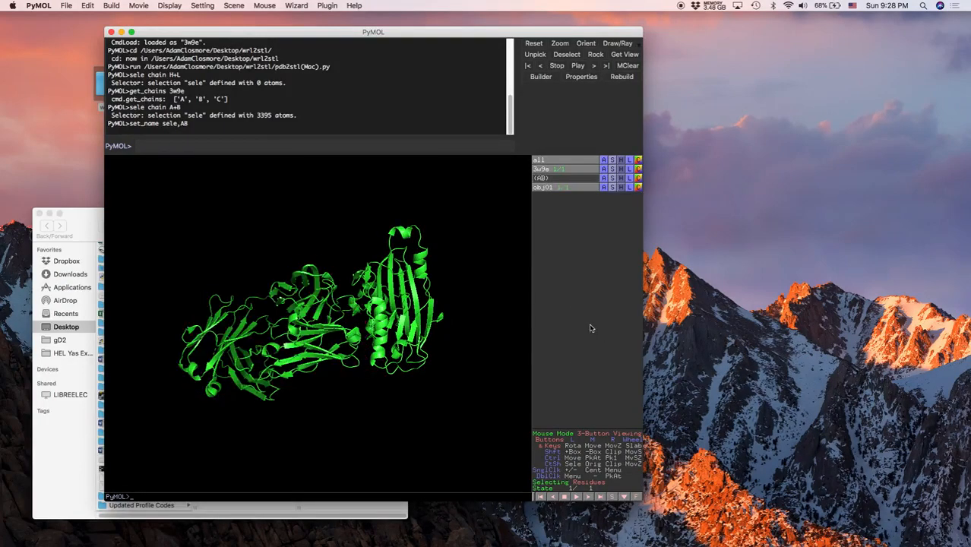
{"action": "left_click_drag", "start_coordinate": [340, 344], "coordinate": [323, 329]}
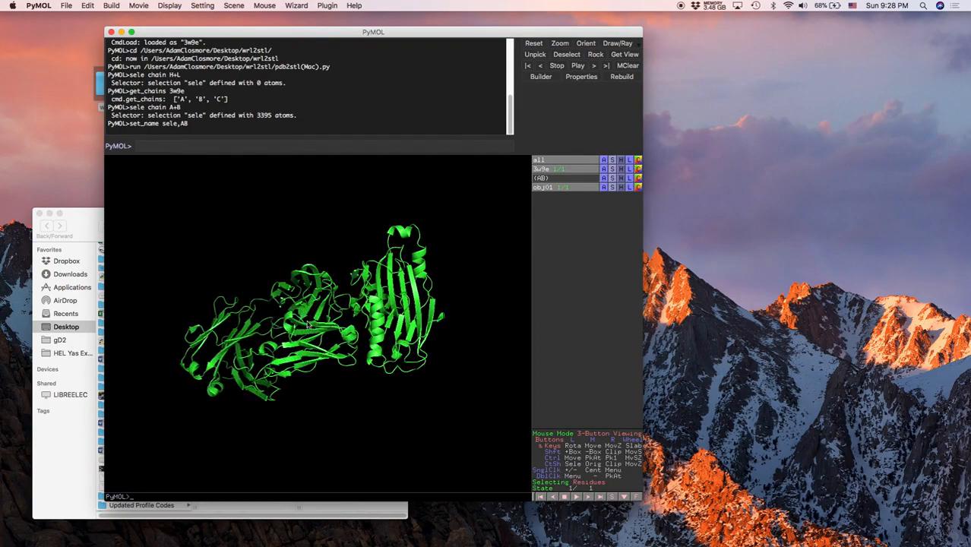
- Toggle the visibility of obj01 off and on to check which chains it contains, leaving it shown
{"action": "left_click", "coordinate": [551, 189]}
{"action": "left_click", "coordinate": [551, 190]}
{"action": "left_click", "coordinate": [551, 189]}
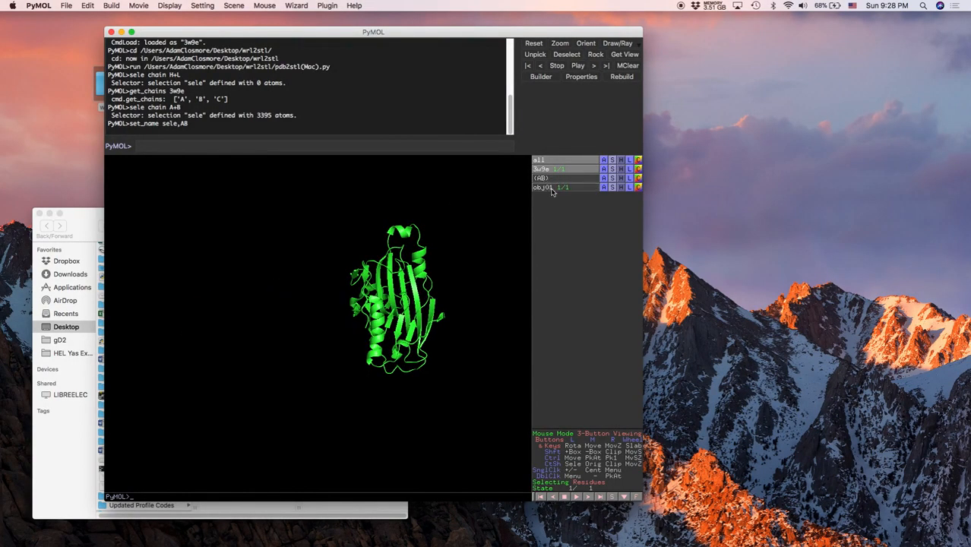
{"action": "left_click", "coordinate": [552, 190]}
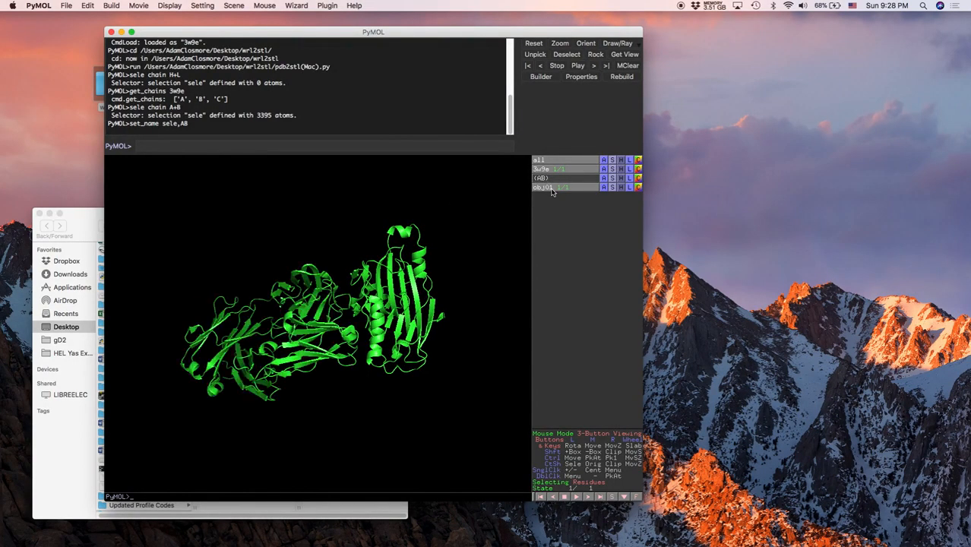
- Start dragging the matrix of obj01 and move its chains well away from the remaining 3w9e chain
{"action": "left_click", "coordinate": [604, 188]}
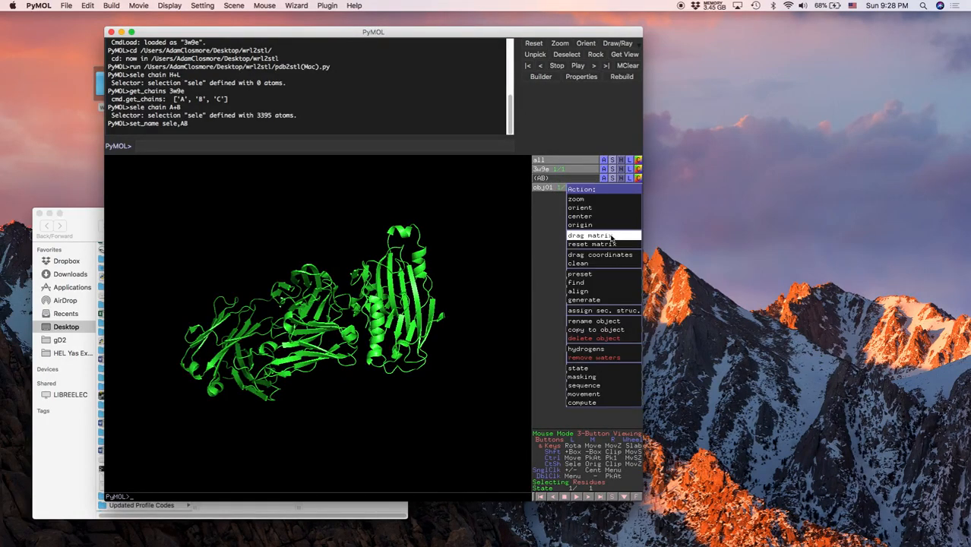
{"action": "left_click", "coordinate": [602, 240]}
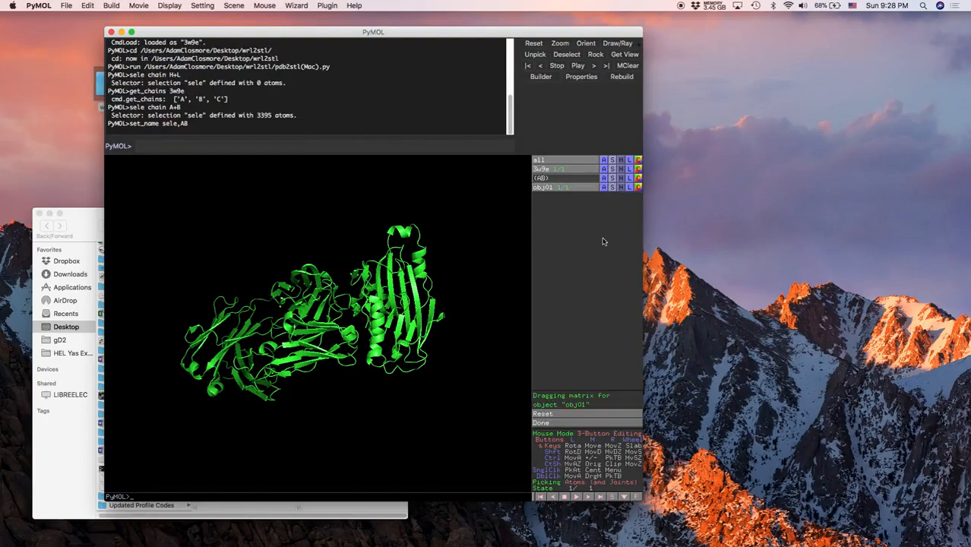
{"action": "left_click_drag", "start_coordinate": [323, 311], "coordinate": [330, 291]}
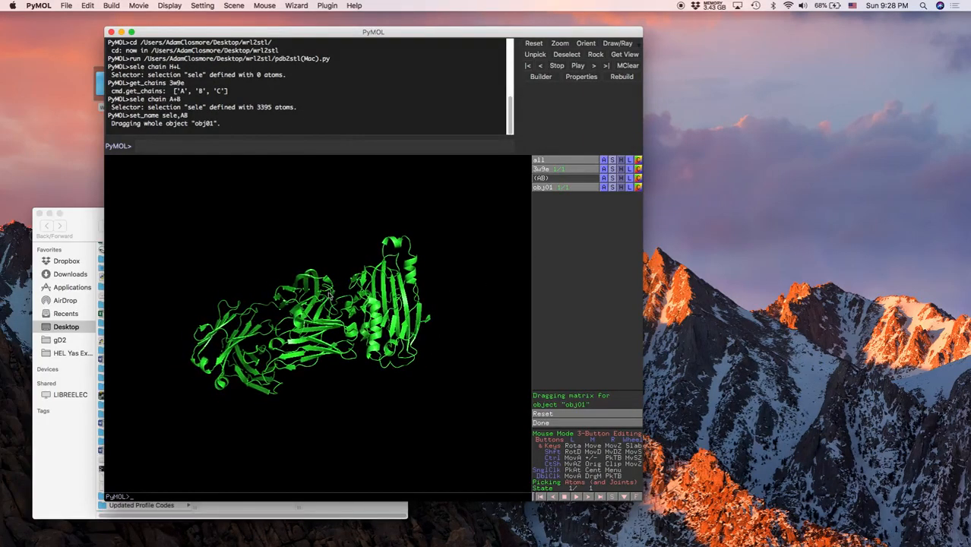
{"action": "mouse_move", "coordinate": [368, 329]}
{"action": "left_mouse_down"}
{"action": "mouse_move", "coordinate": [349, 329]}
{"action": "mouse_move", "coordinate": [389, 330]}
{"action": "mouse_move", "coordinate": [372, 339]}
{"action": "left_mouse_up"}
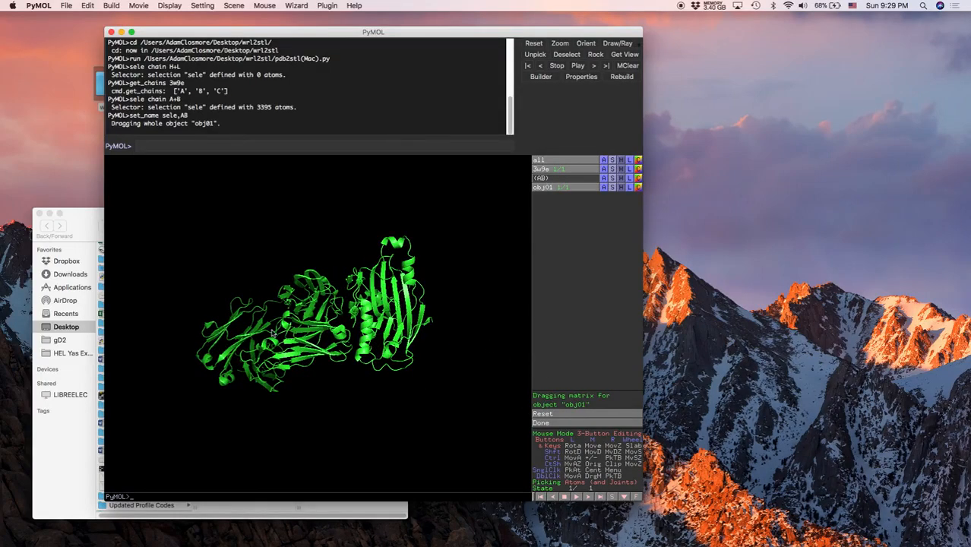
{"action": "middle_click_drag", "start_coordinate": [286, 338], "coordinate": [220, 273], "text": "shift"}
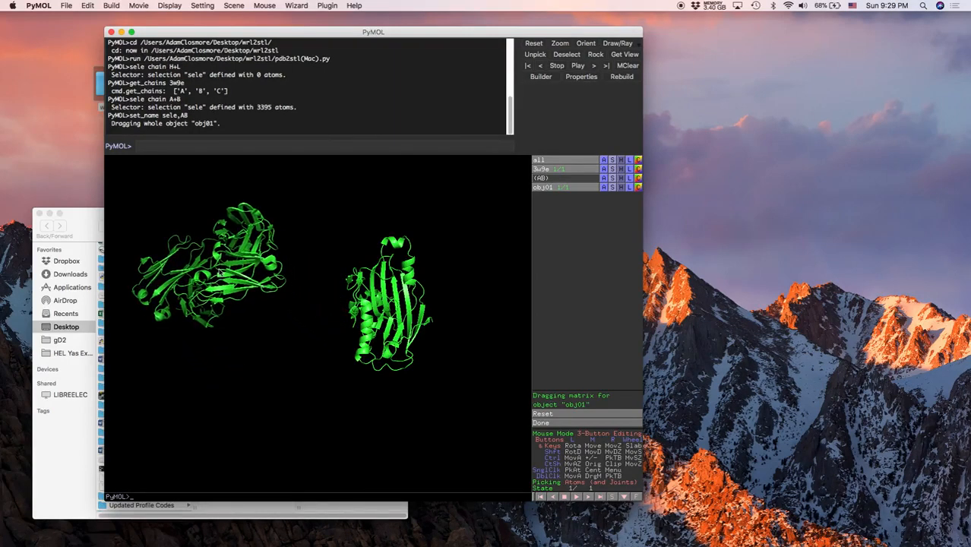
{"action": "left_click_drag", "start_coordinate": [375, 311], "coordinate": [352, 323]}
{"action": "middle_click_drag", "start_coordinate": [352, 324], "coordinate": [364, 336]}
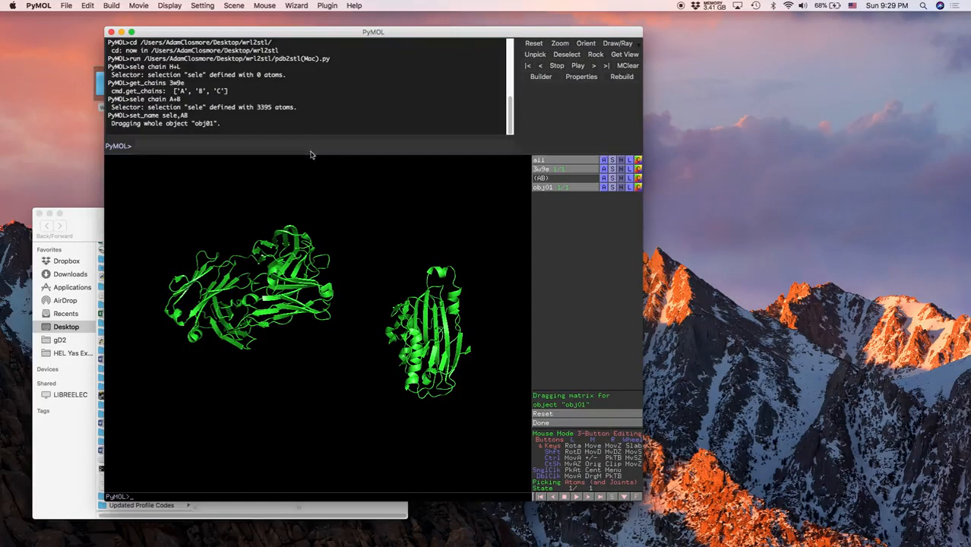
{"action": "mouse_move", "coordinate": [387, 331]}
{"action": "left_mouse_down"}
{"action": "mouse_move", "coordinate": [357, 328]}
{"action": "mouse_move", "coordinate": [382, 310]}
{"action": "mouse_move", "coordinate": [364, 320]}
{"action": "mouse_move", "coordinate": [376, 321]}
{"action": "left_mouse_up"}
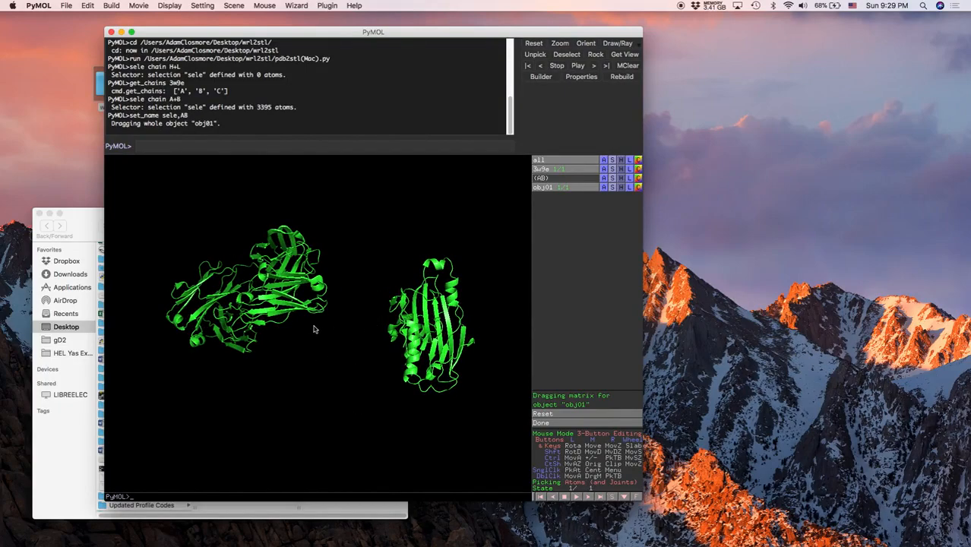
- Begin a run command in PyMOL, then switch to Finder and open Your_Model_Name_Here.stl from the wrl2stl folder in Preview
{"action": "left_click", "coordinate": [196, 146]}
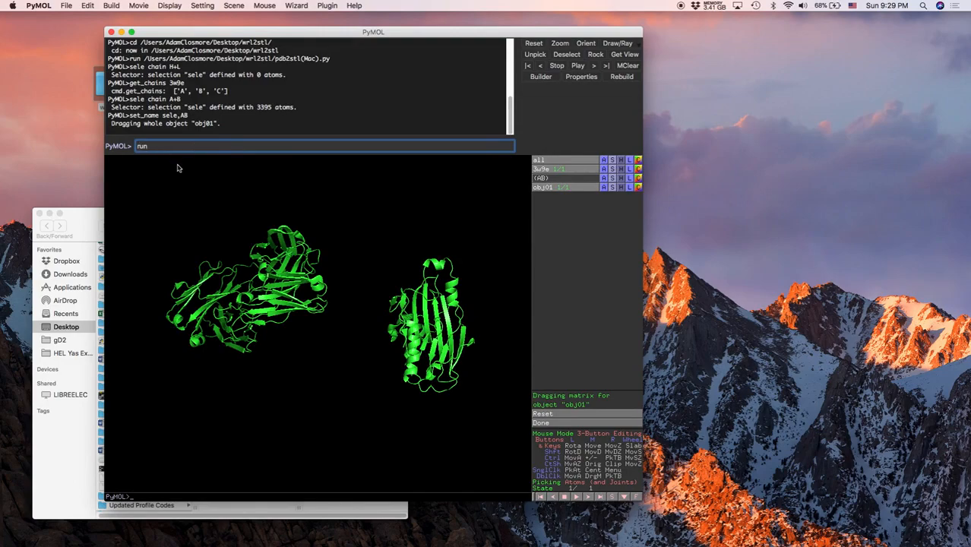
{"action": "left_click", "coordinate": [80, 215]}
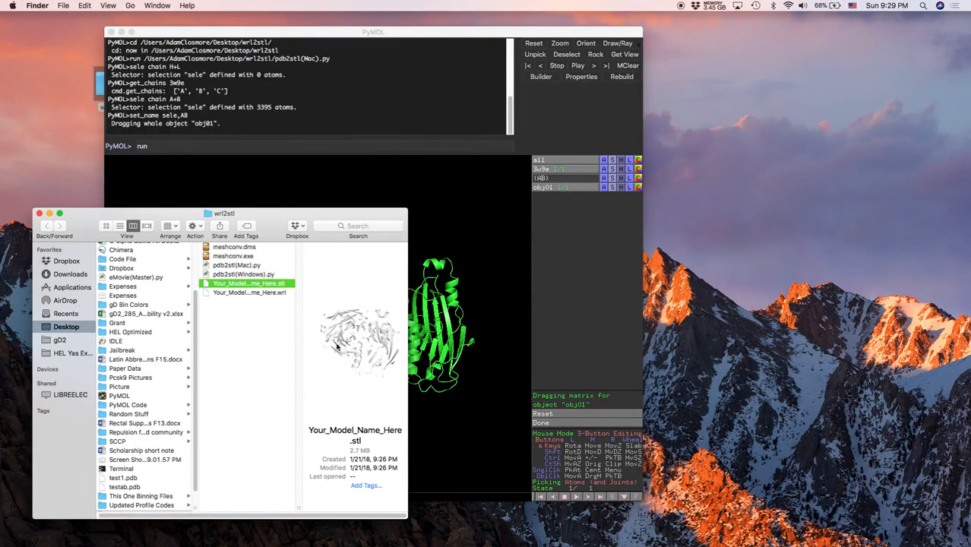
{"action": "right_click", "coordinate": [262, 287]}
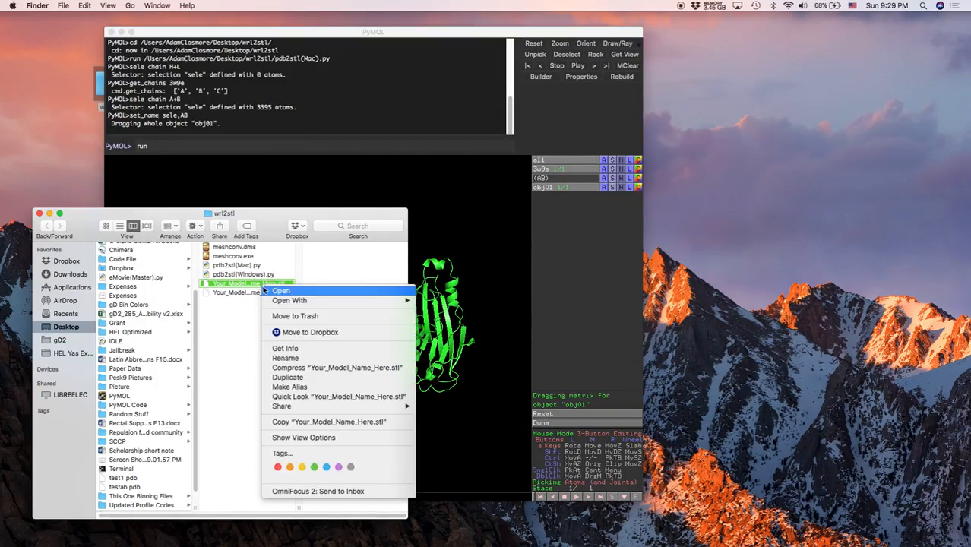
{"action": "mouse_move", "coordinate": [281, 304]}
{"action": "left_click", "coordinate": [437, 317]}
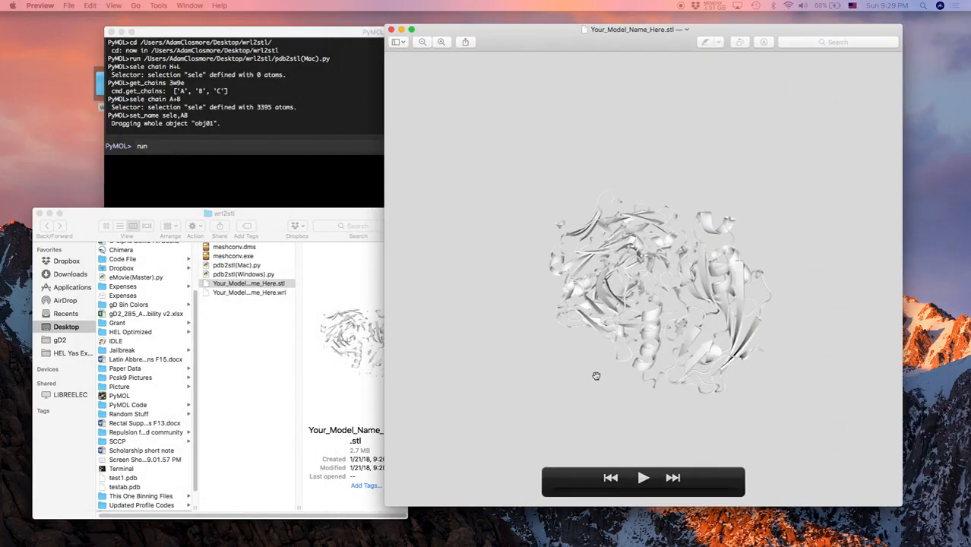
- Rotate the STL model to match the PyMOL orientation, compare it side by side with the separated chains, and put the Preview window away
{"action": "left_click_drag", "start_coordinate": [597, 375], "coordinate": [692, 339]}
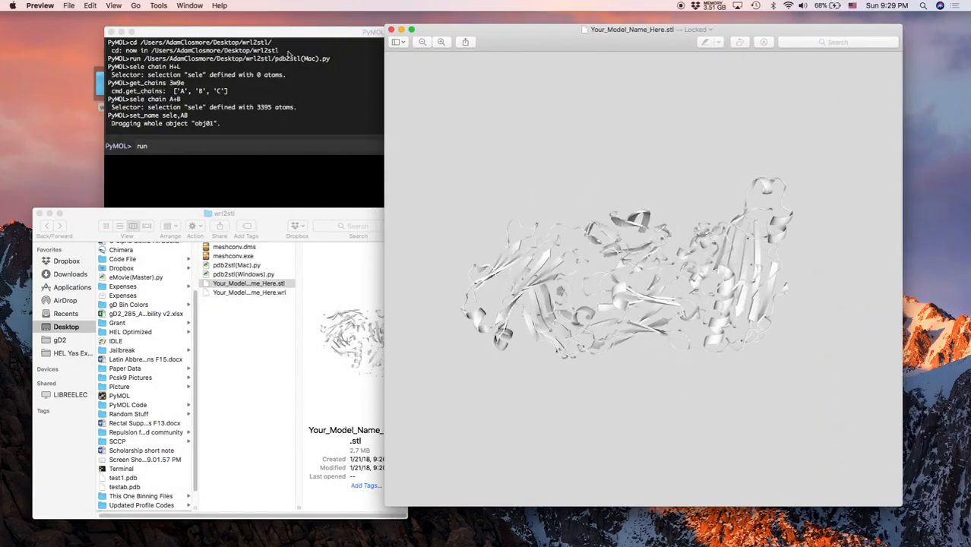
{"action": "left_click", "coordinate": [261, 35]}
{"action": "left_click_drag", "start_coordinate": [261, 35], "coordinate": [227, 29]}
{"action": "mouse_move", "coordinate": [329, 329]}
{"action": "left_mouse_down"}
{"action": "mouse_move", "coordinate": [288, 326]}
{"action": "mouse_move", "coordinate": [328, 327]}
{"action": "left_mouse_up"}
{"action": "left_click", "coordinate": [727, 435]}
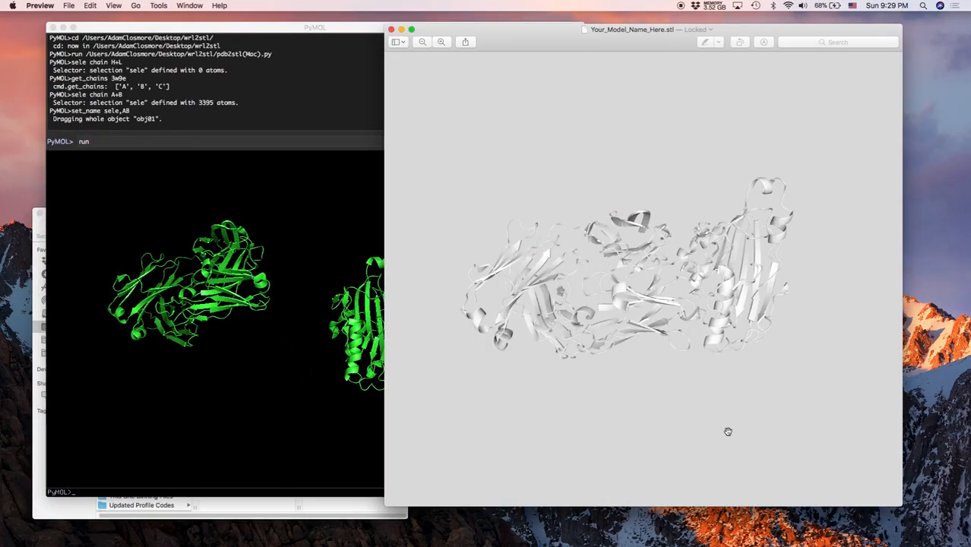
{"action": "left_click", "coordinate": [401, 29]}
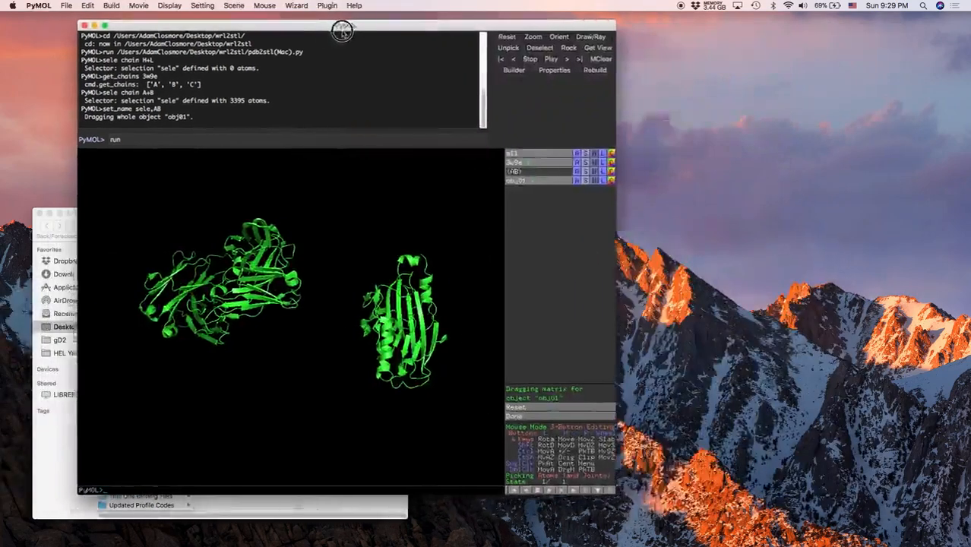